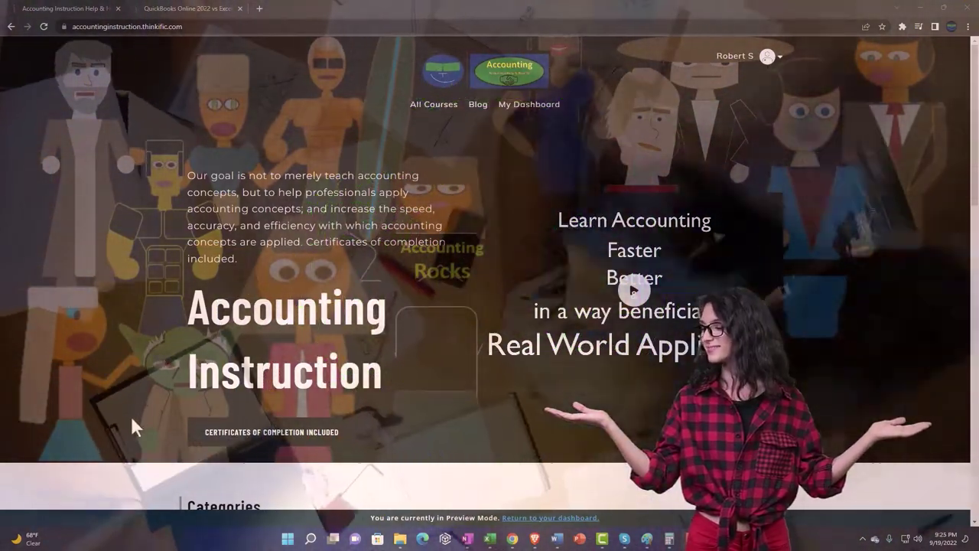
Look through the course categories on the training website and the lesson sections of the QuickBooks Online 2022 course
scroll(135, 418, "down", 6)
scroll(135, 417, "down", 1)
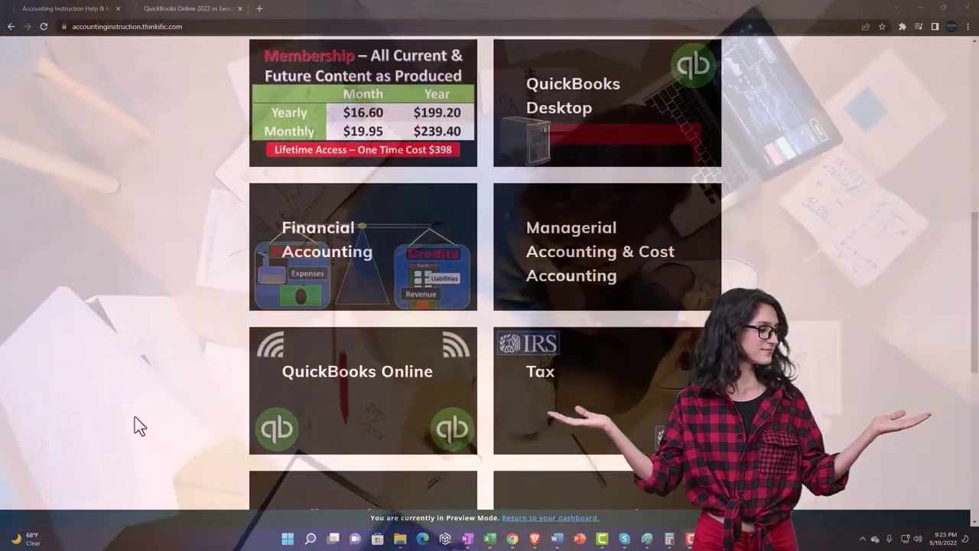
scroll(135, 417, "down", 3)
scroll(135, 418, "down", 3)
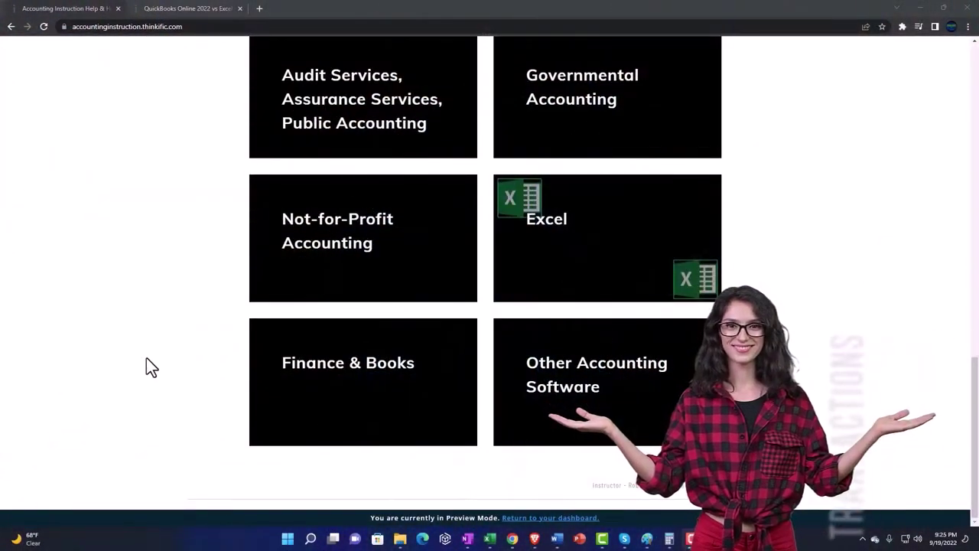
left_click(178, 9)
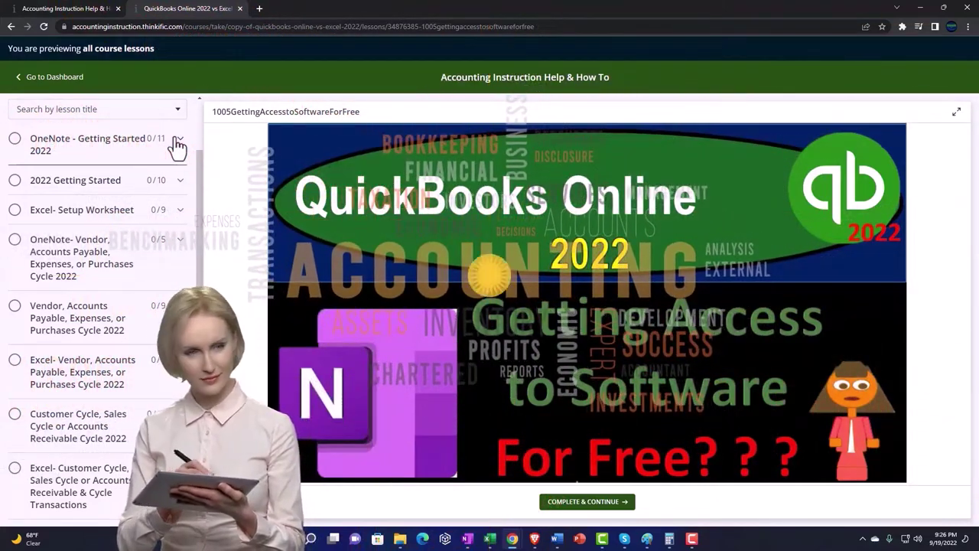
left_click(177, 145)
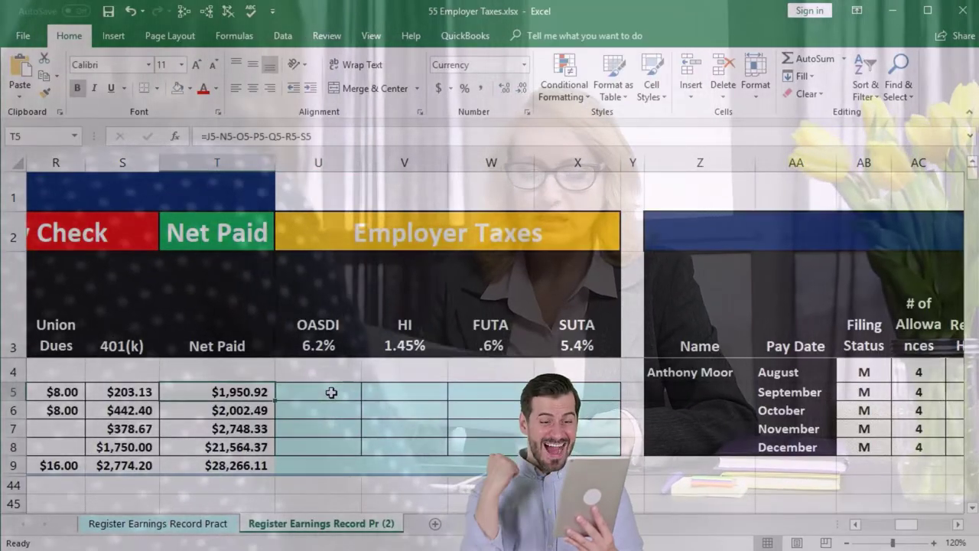
In the Excel payroll register, review row 5 from Net Paid in column T back to the employee name in column A
key("Left")
key("Left")
key("Left")
key("Left")
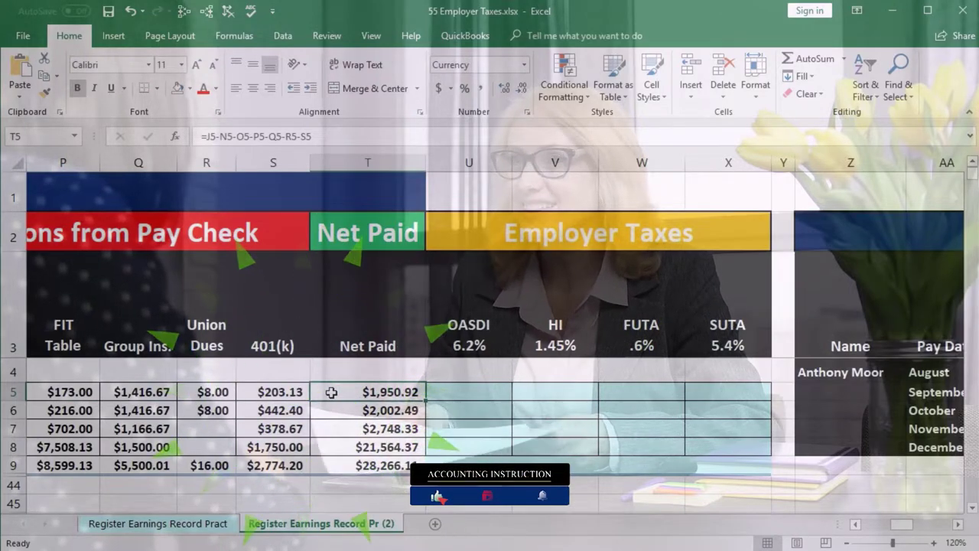
key("Left")
key("Left")
key("Left")
key("Left")
key("Left")
key("Left")
key("Left")
key("Left")
key("Left")
key("Left")
key("Left")
key("Left")
key("Left")
key("Left")
key("Left")
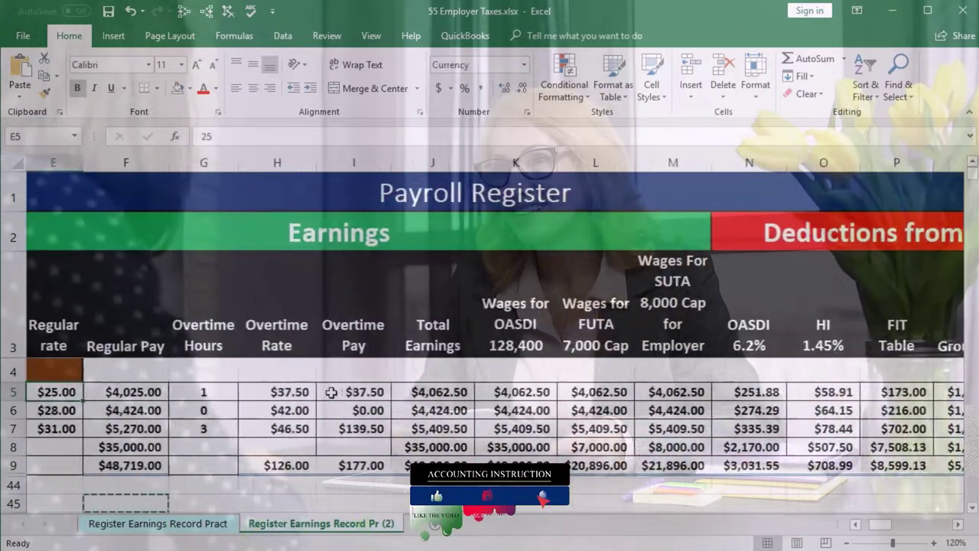
key("Left")
key("Left")
key("Left")
key("Left")
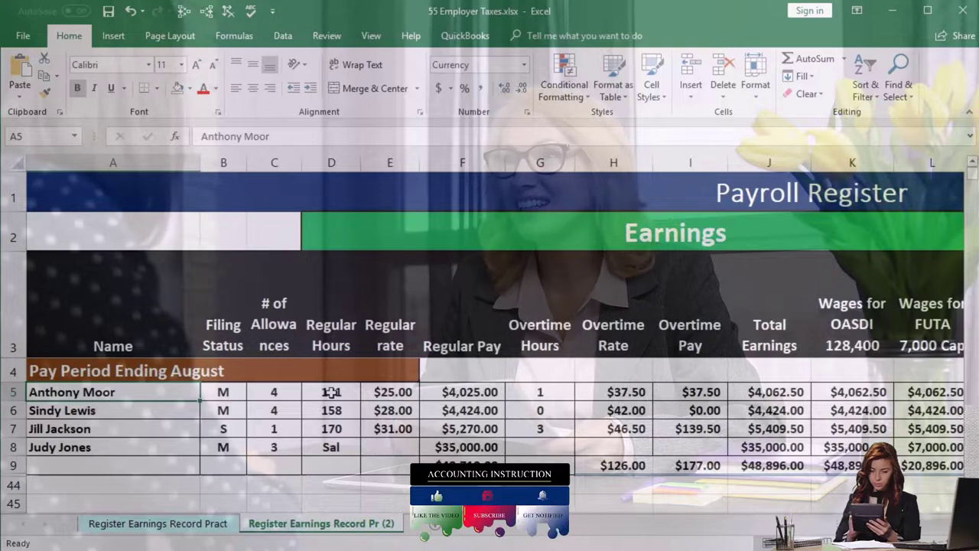
Examine the first employee's hours, earnings, capped wages and paycheck deductions across row 5 through Net Paid
key("Right")
key("Right")
key("Right")
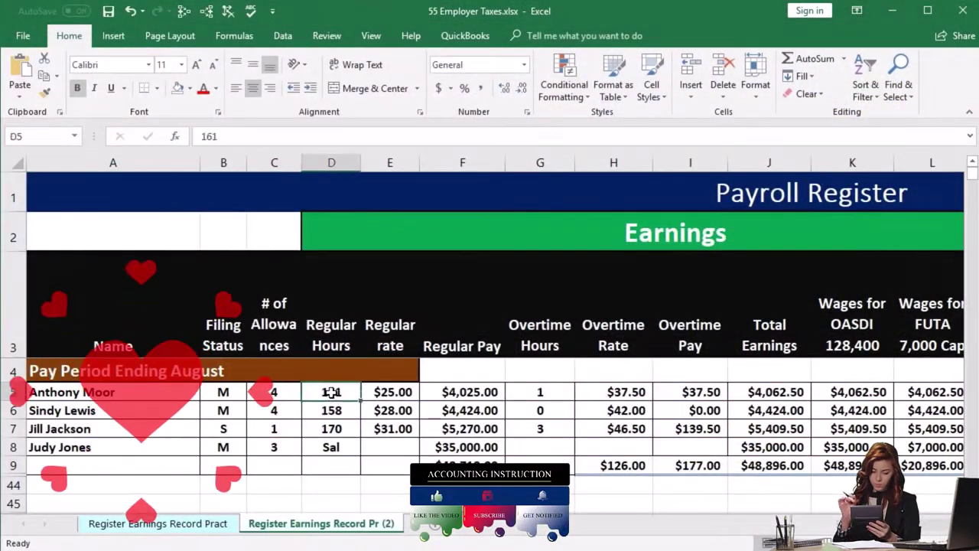
key("Right")
key("Right")
key("Right")
key("Right")
key("Right")
key("Right")
key("Right")
key("Right")
key("Right")
key("Right")
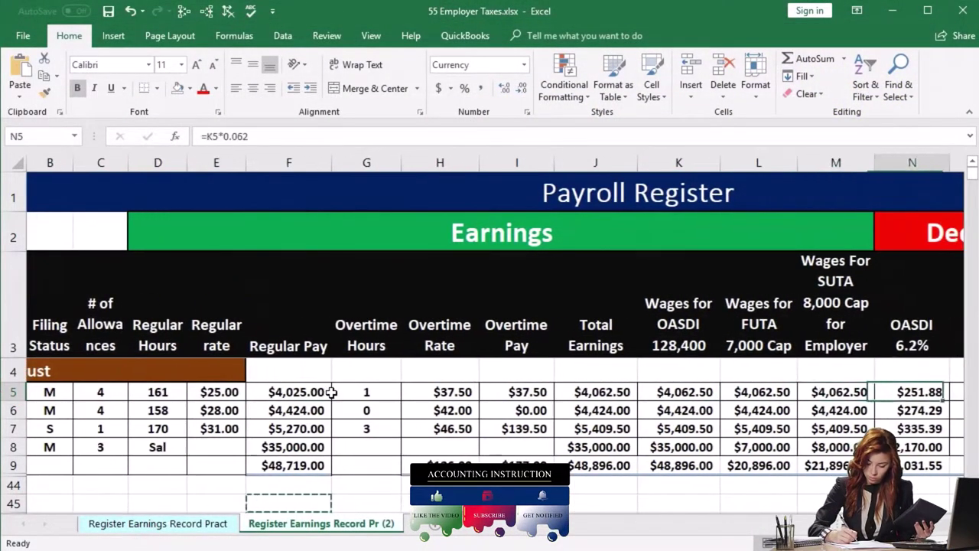
key("Right")
key("Right")
key("Right")
key("Right")
key("Right")
key("Right")
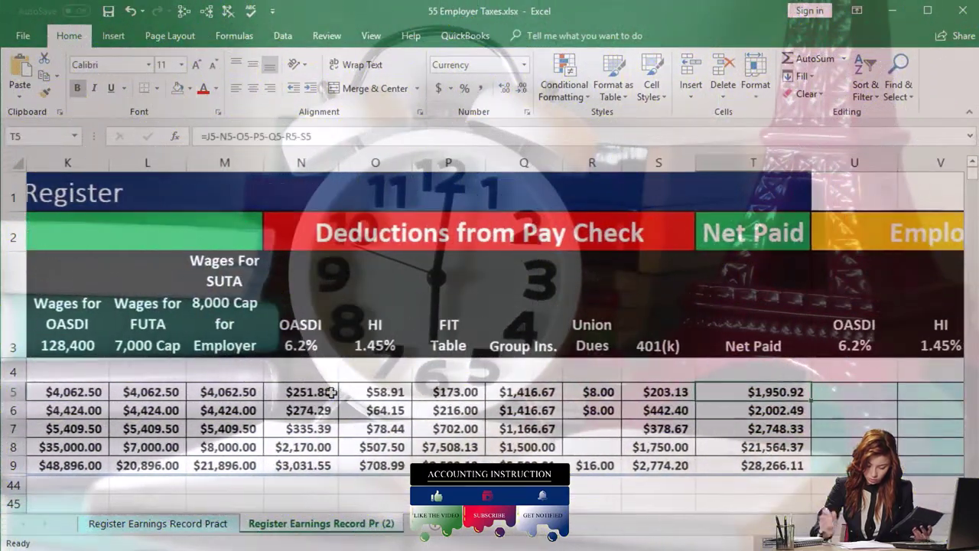
Examine the row 3 headings from Total Earnings through the capped wage and deduction columns to Net Paid
key("Left")
key("Left")
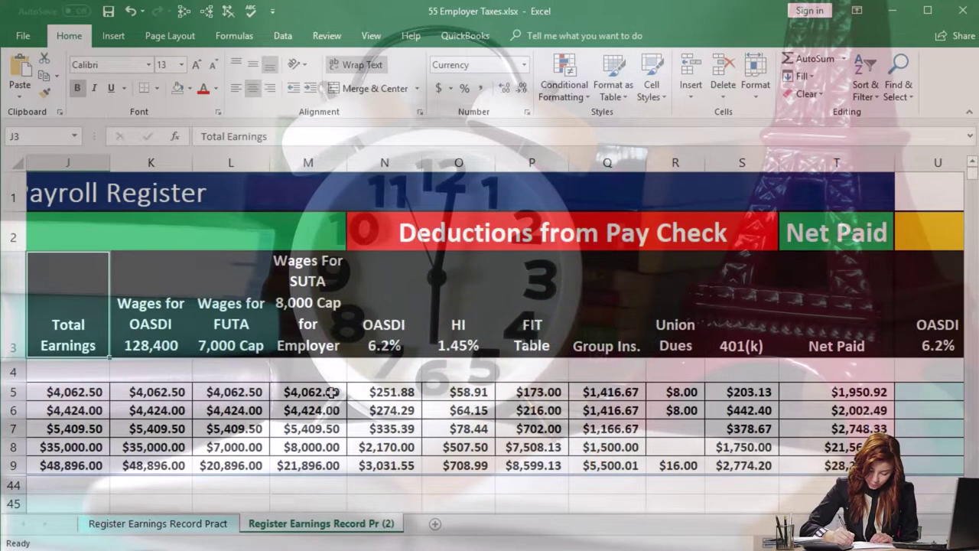
key("Right")
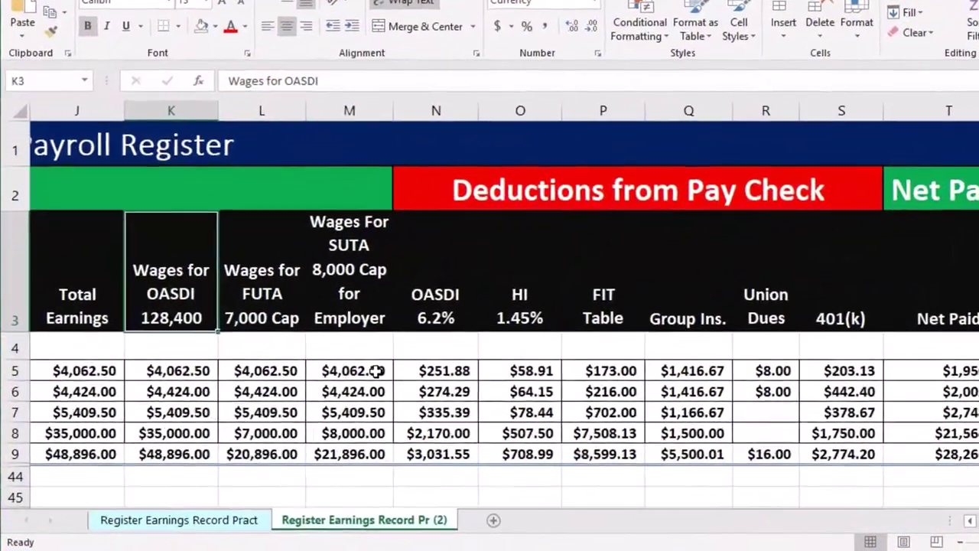
key("Right")
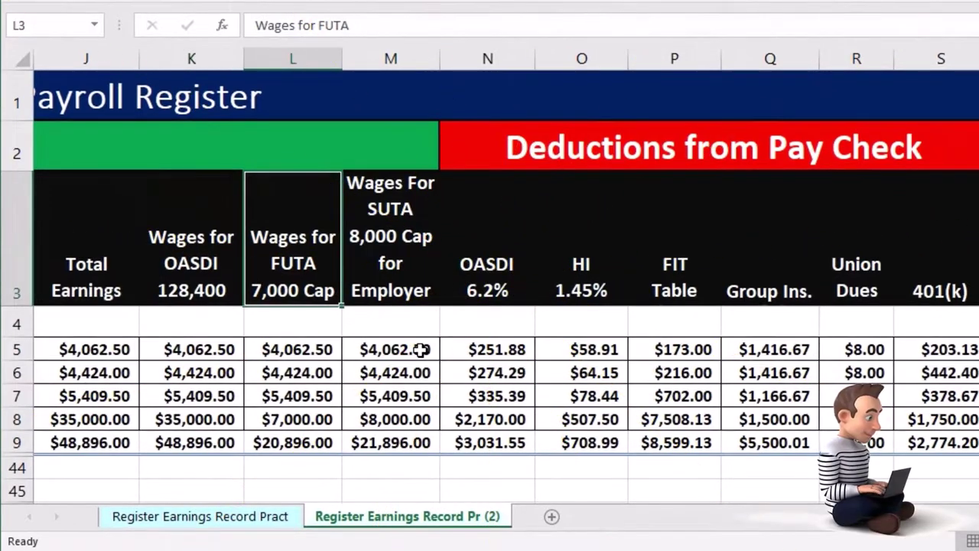
key("Right")
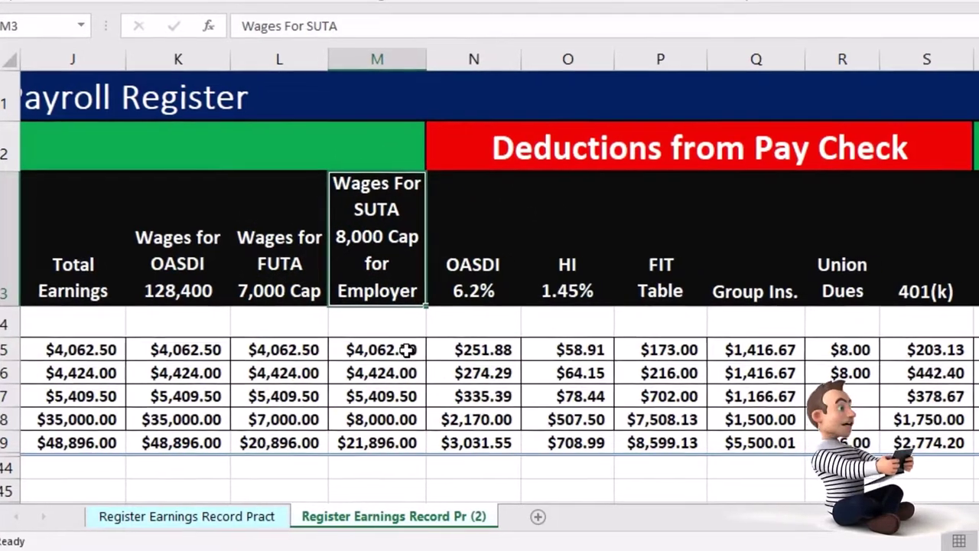
key("Right")
key("Right")
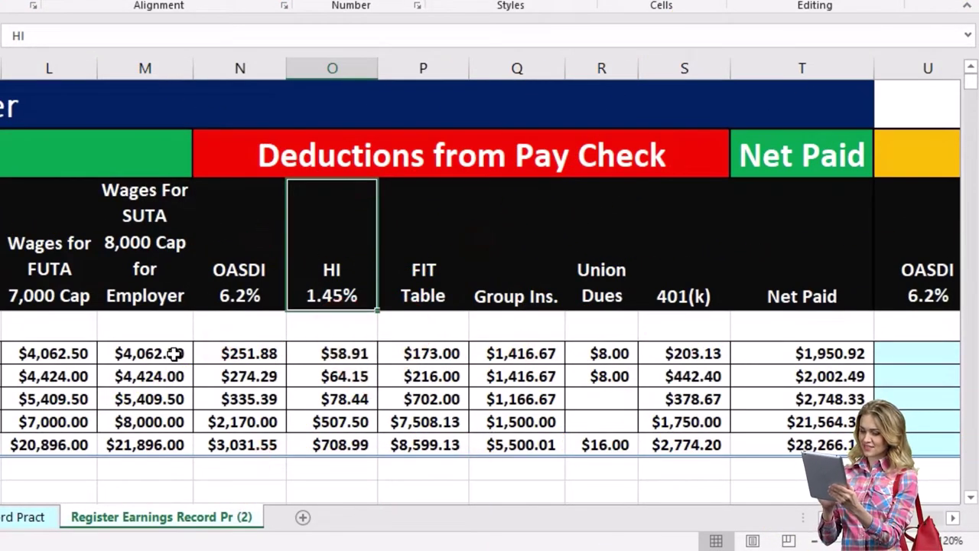
key("Right")
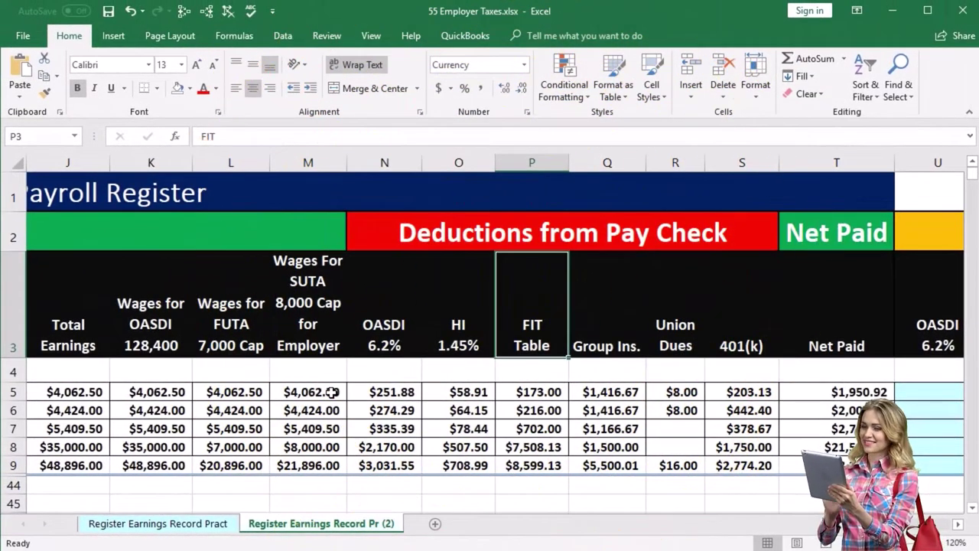
key("Right")
key("Right")
key("Right")
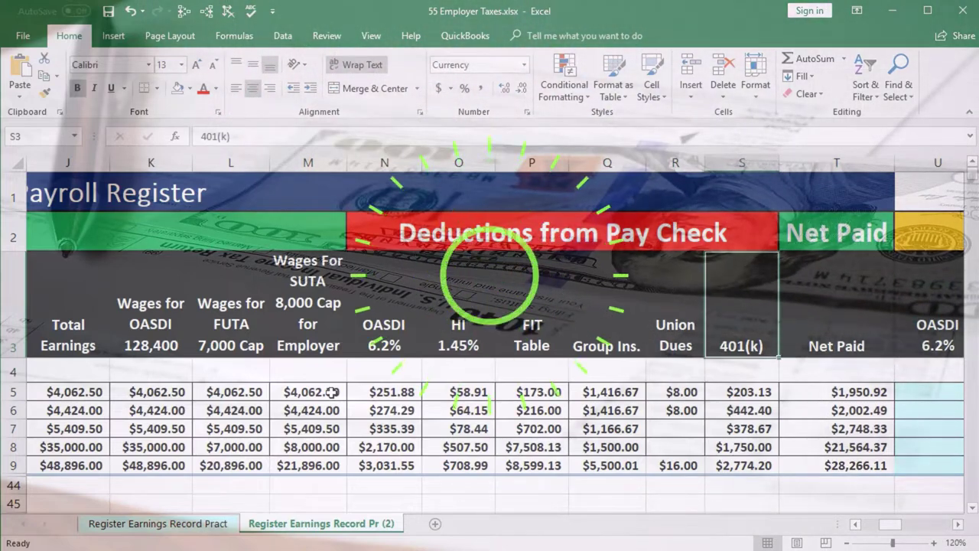
key("Right")
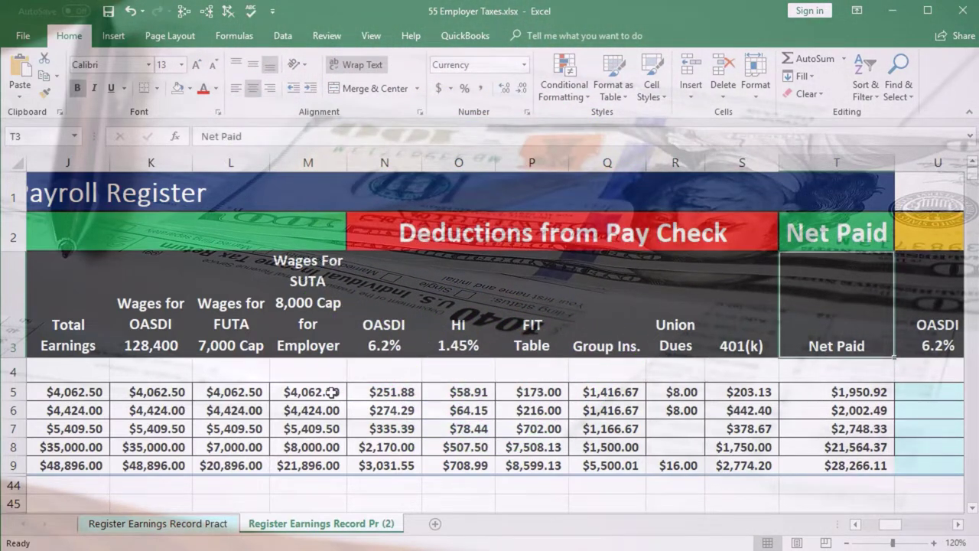
Examine the empty Employer Taxes section, covering the OASDI, HI, FUTA and SUTA columns U through X
key("Down")
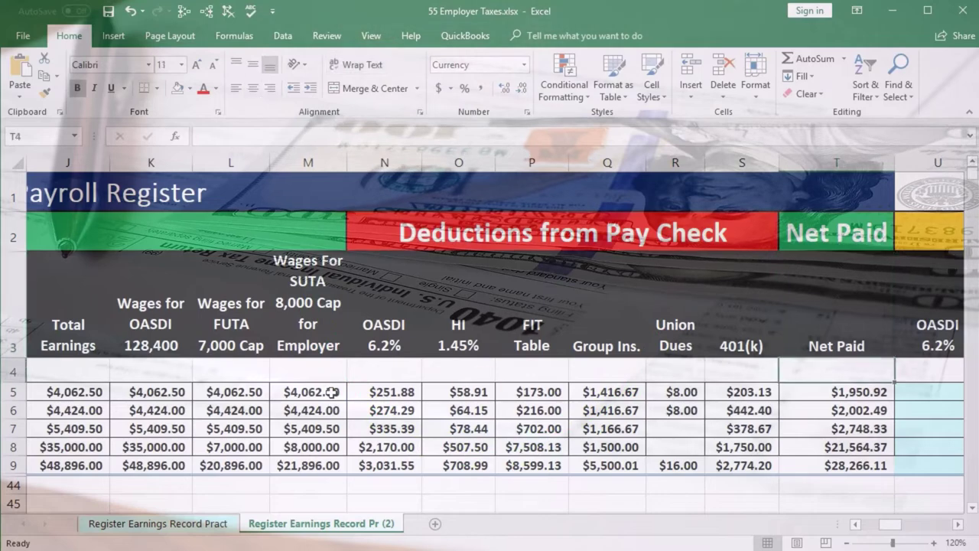
key("Right")
key("Right")
key("Right")
key("Right")
key("Right")
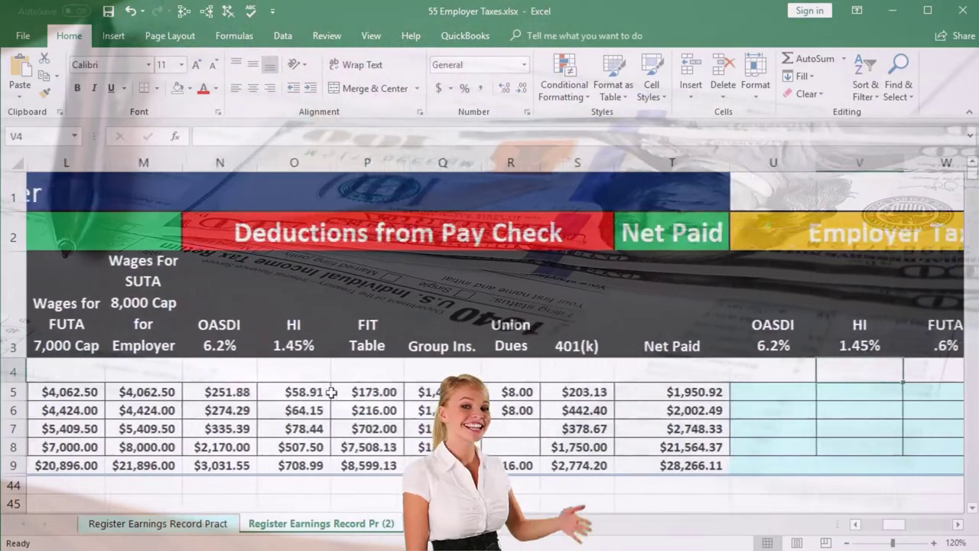
key("Left")
key("Left")
key("Left")
key("Left")
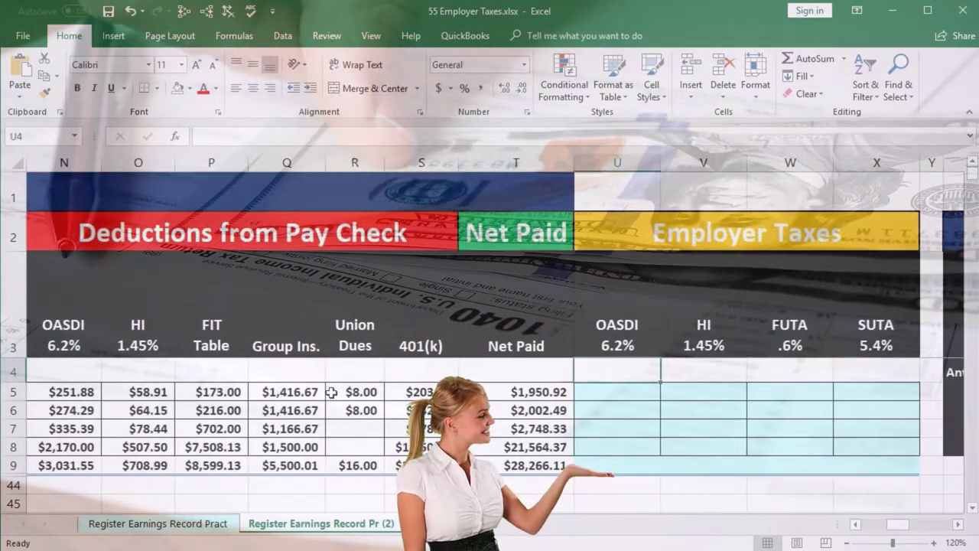
key("Down")
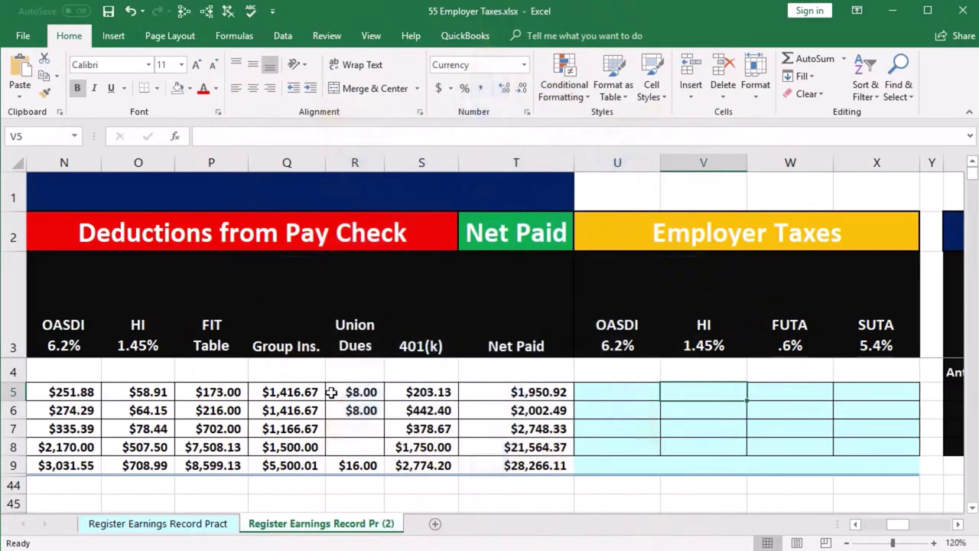
key("Right")
key("Right")
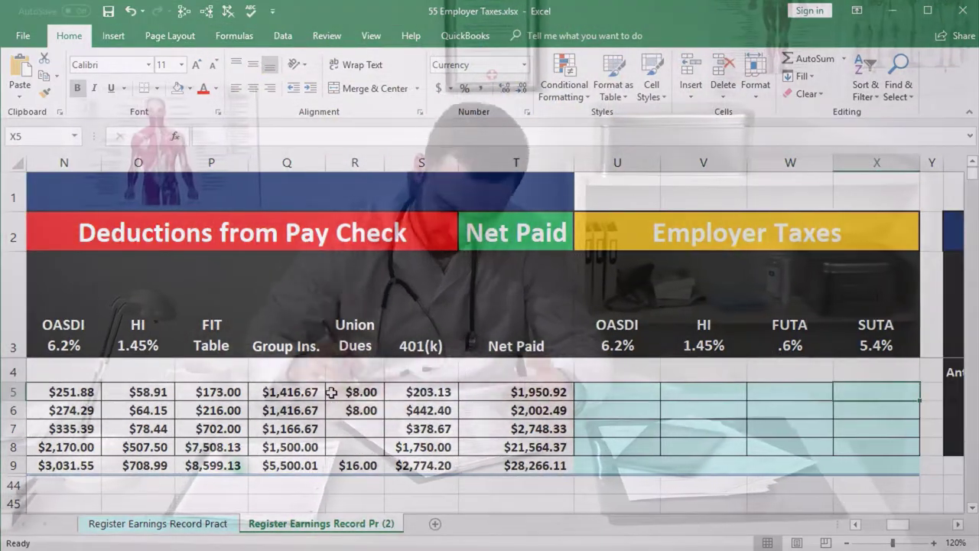
key("Left")
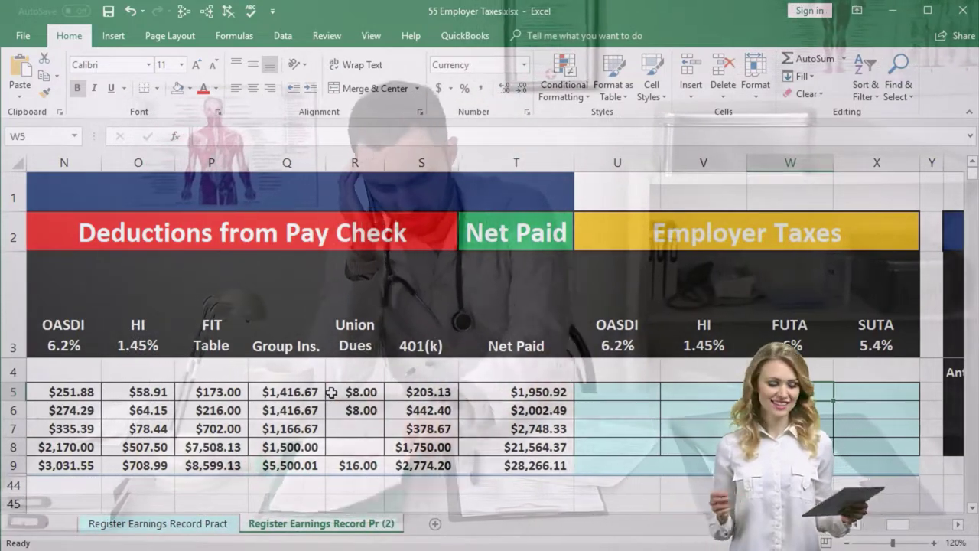
key("Right")
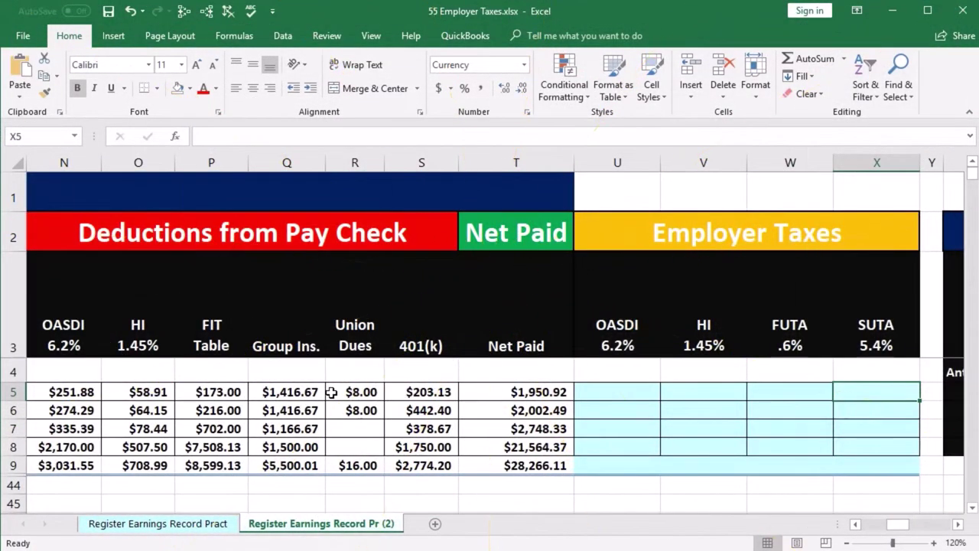
Calculate employer OASDI for the first two employees by entering =K5*.062 in U5 and =K6*.062 in U6
key("Left")
key("Left")
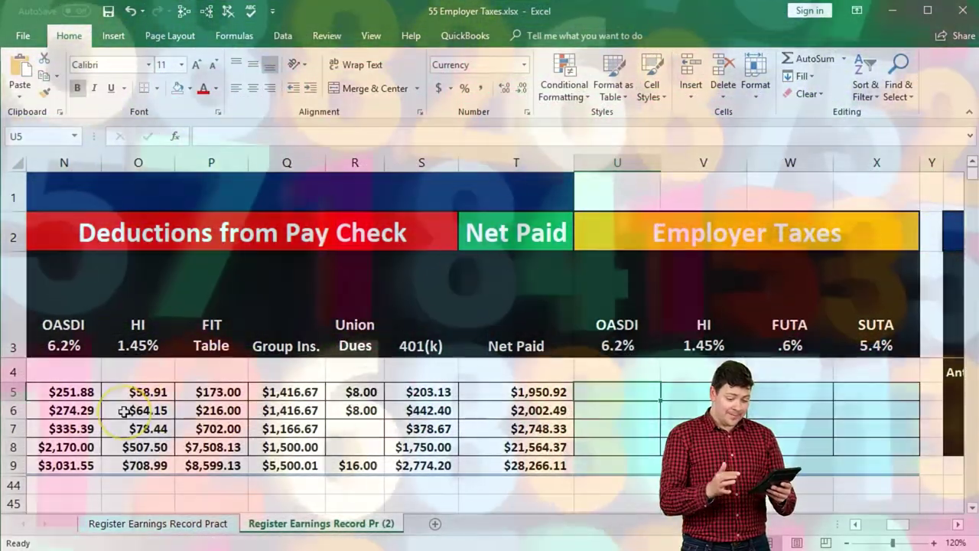
type("=")
key("Left")
key("Left")
key("Left")
key("Left")
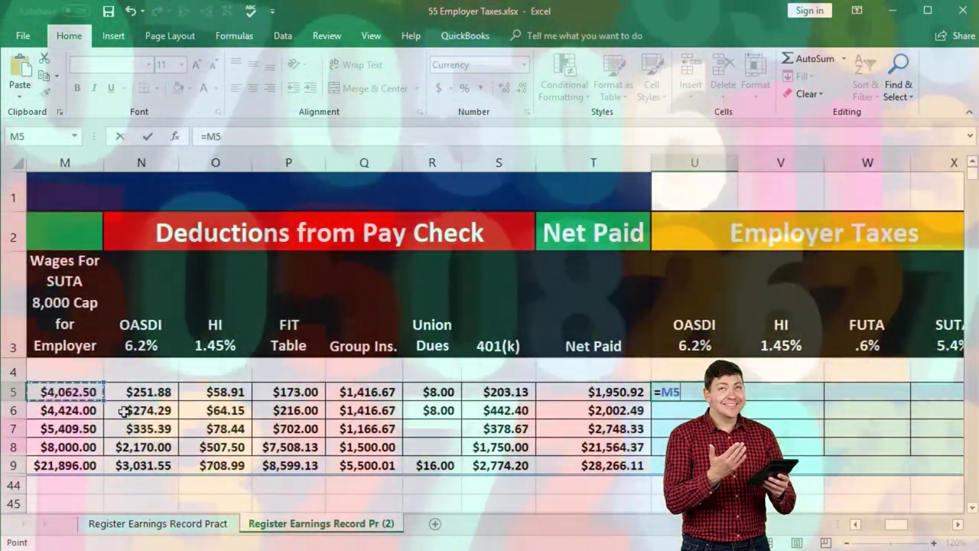
key("Left")
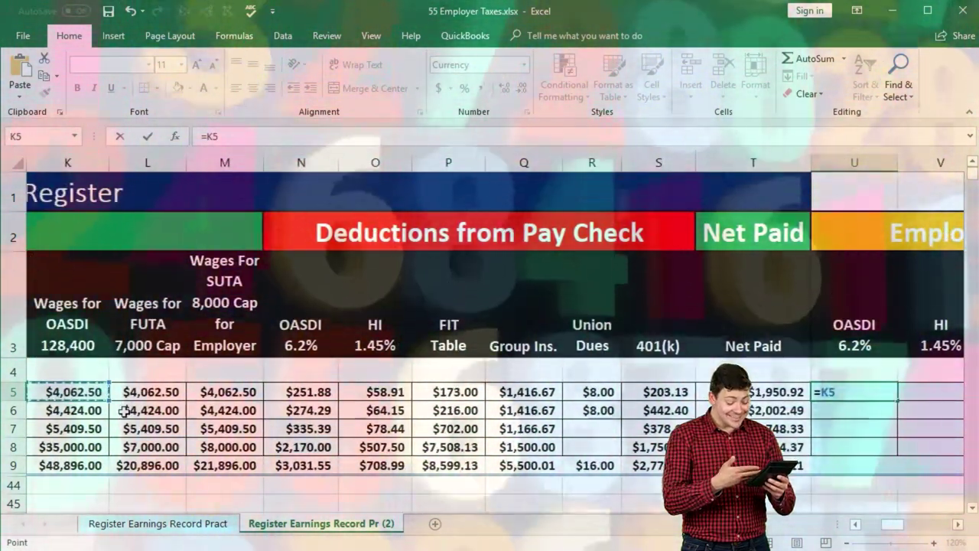
scroll(124, 411, "left", 1)
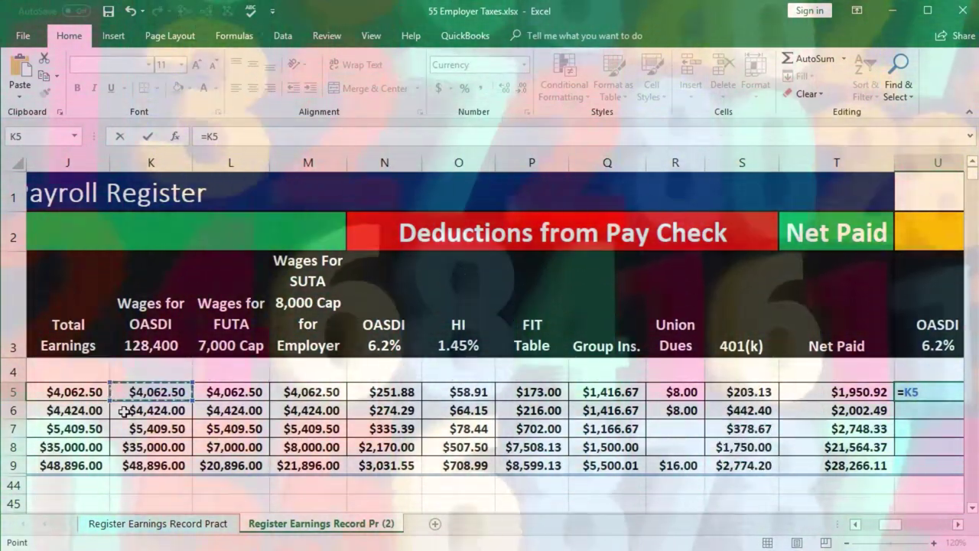
type("*.062")
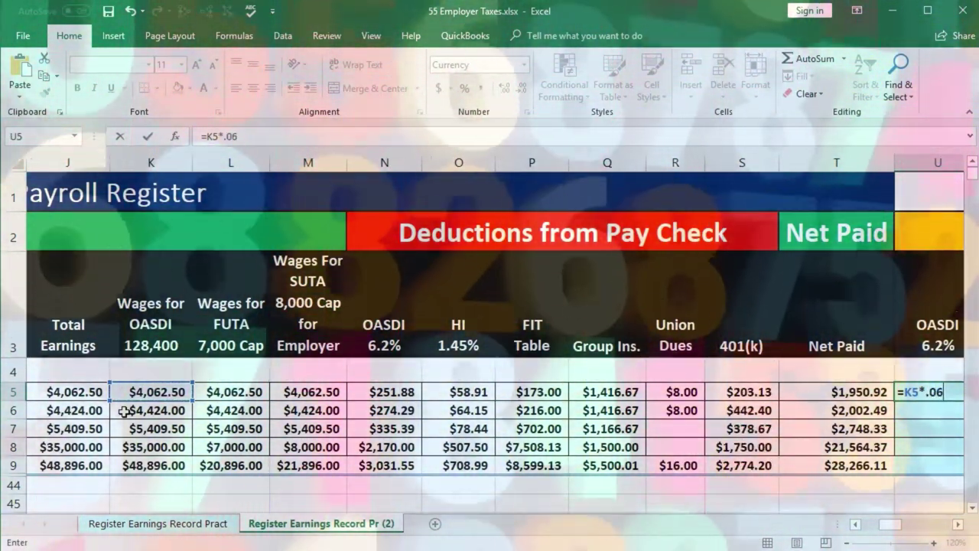
key("Return")
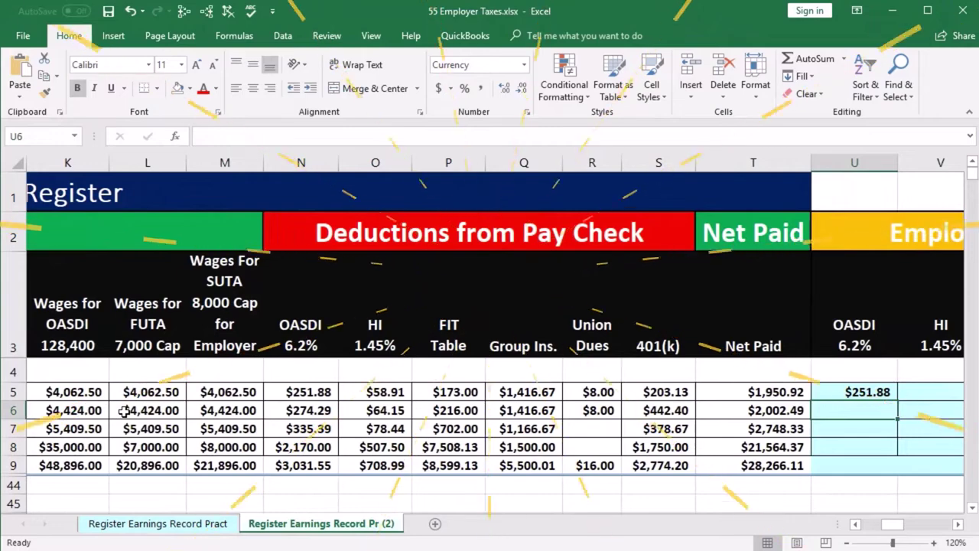
type("=")
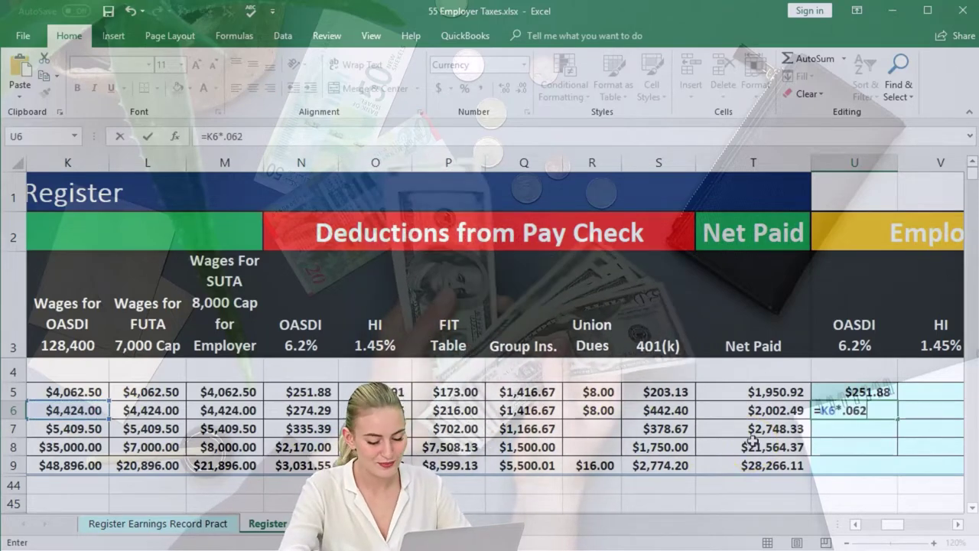
key("Return")
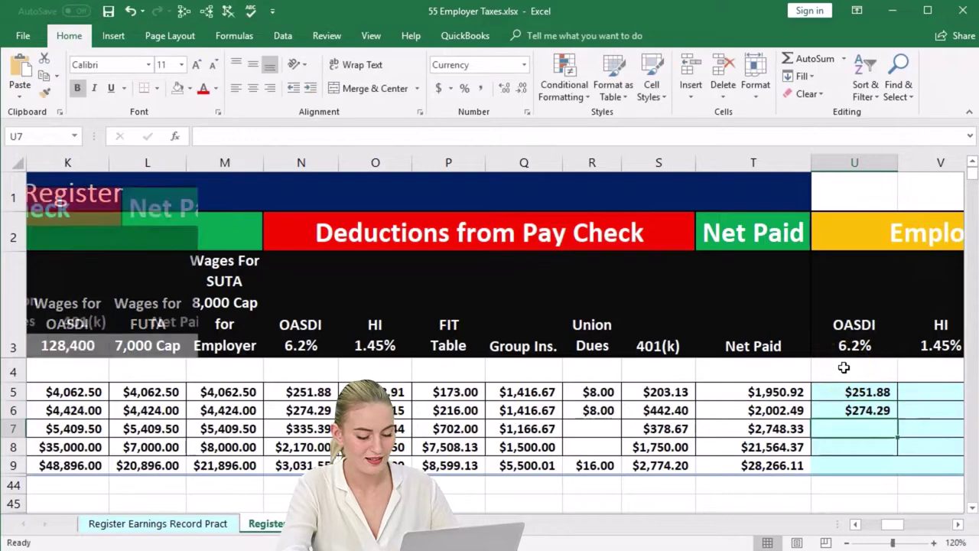
Calculate the third employee's employer OASDI by entering =K7*.062 in U7
type("=")
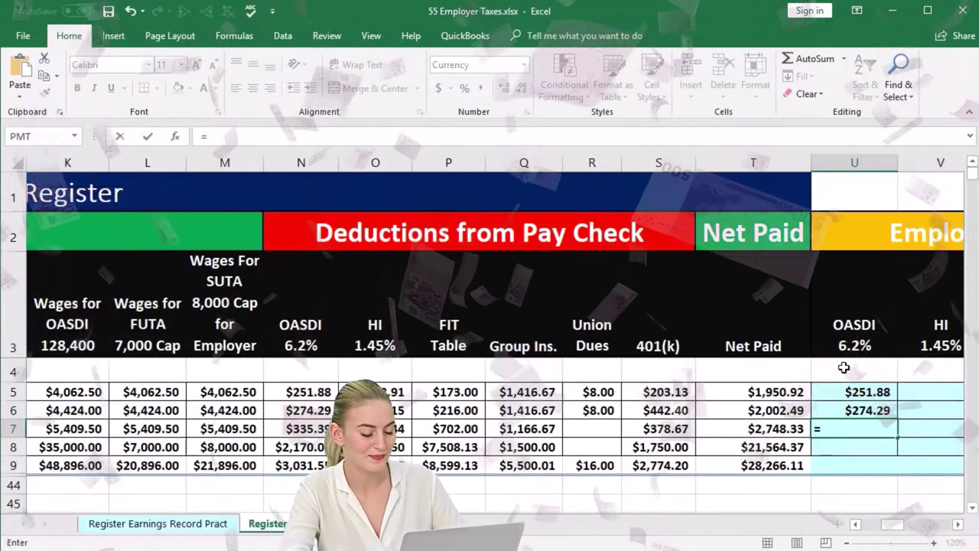
key("Left")
key("Left")
key("Left")
key("Left")
key("Left")
key("Left")
key("Left")
key("Left")
key("Left")
key("Left")
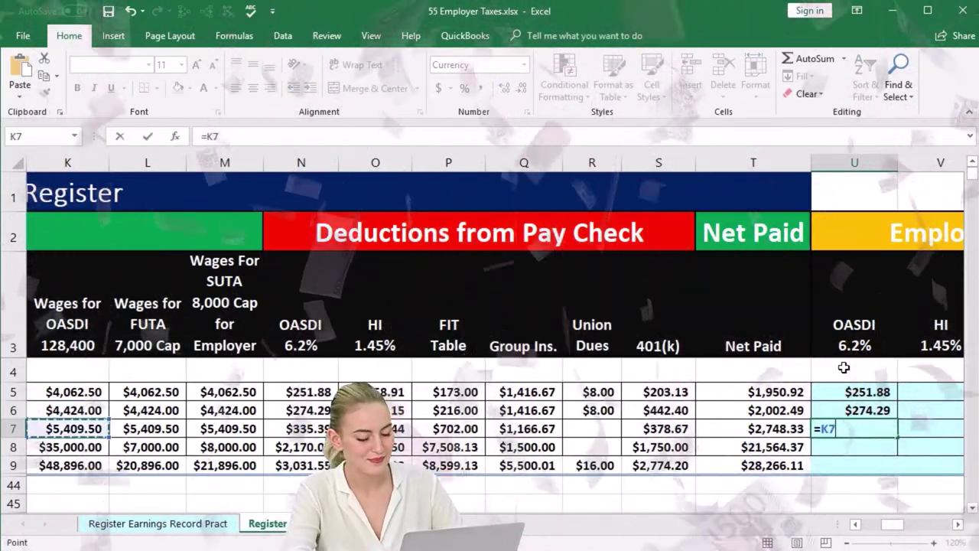
type("*")
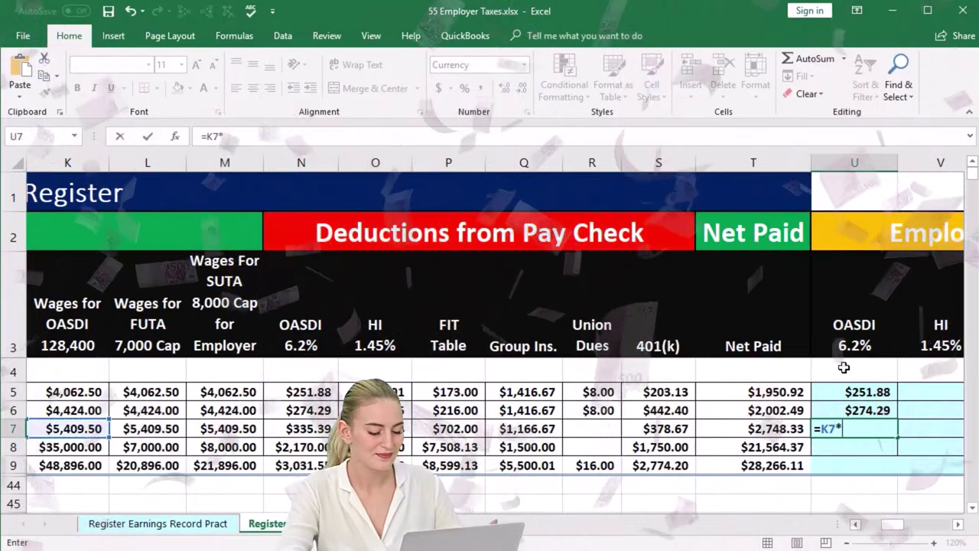
type(".062")
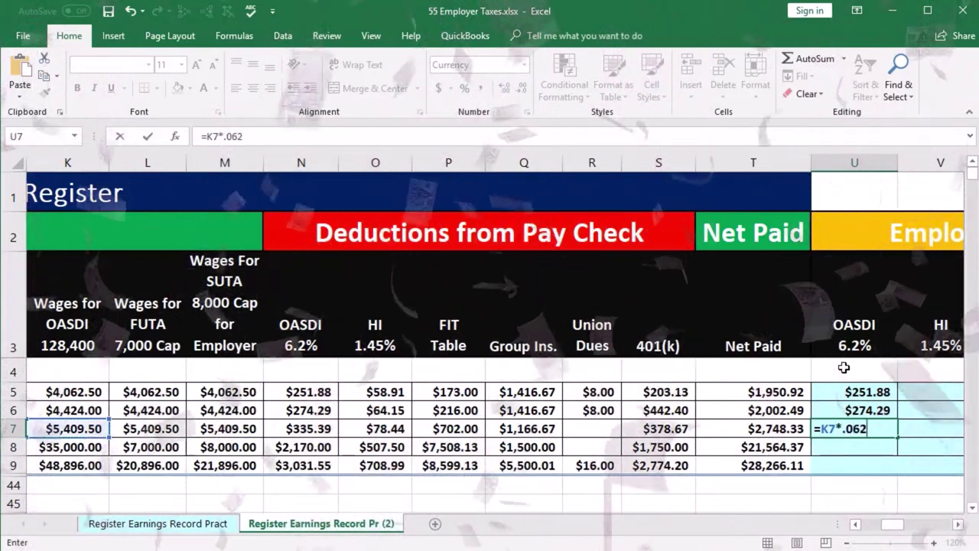
key("Return")
Calculate the fourth employee's employer OASDI in U8 by multiplying the OASDI wages in K8 by .062
type("=")
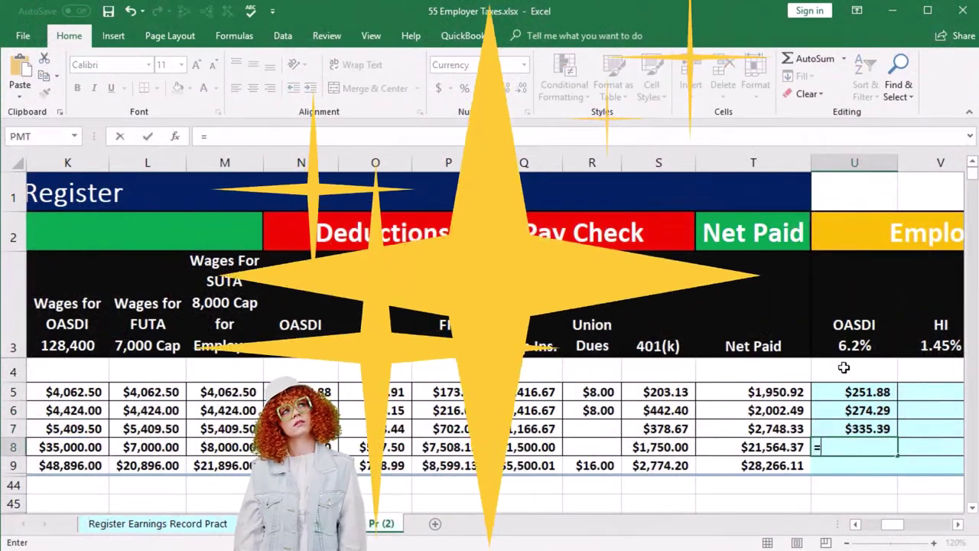
key("Left")
key("Left")
key("Left")
key("Left")
key("Left")
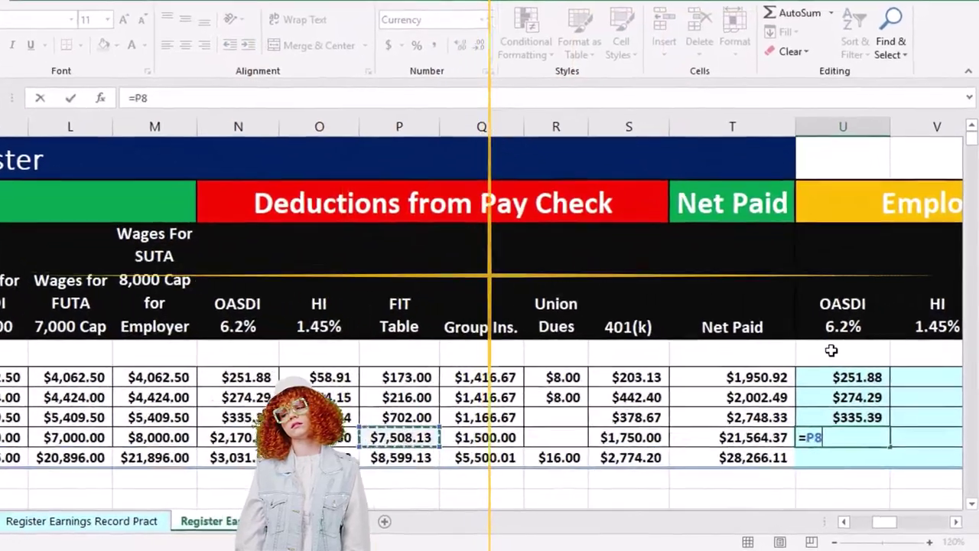
key("Left")
key("Left")
key("Left")
key("Left")
key("Left")
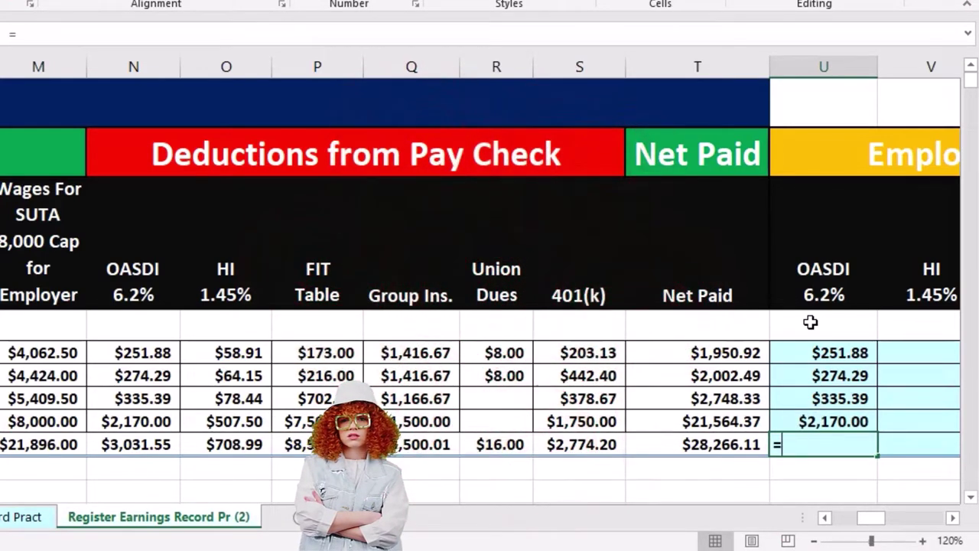
Total the employer OASDI column in U9 with a SUM of U5:U8
type("=sum")
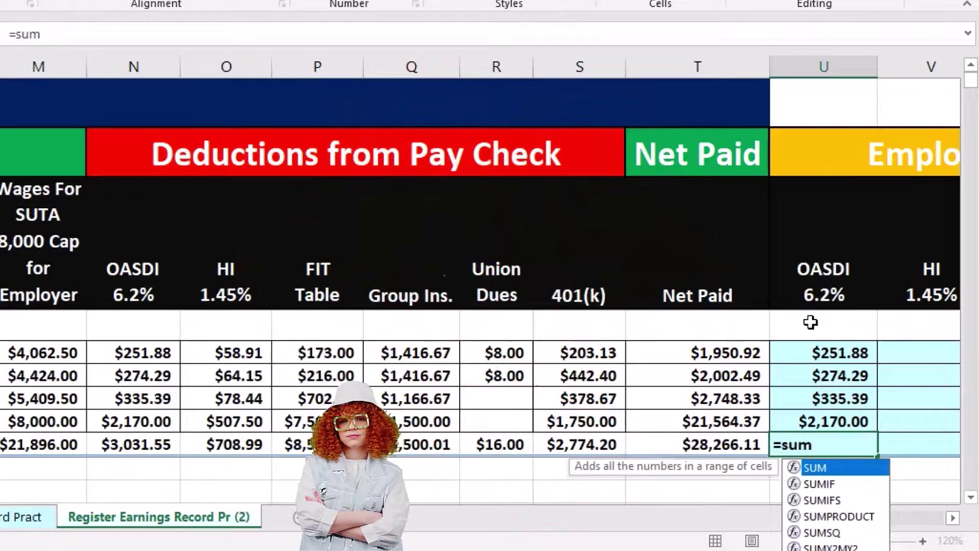
double_click(814, 466)
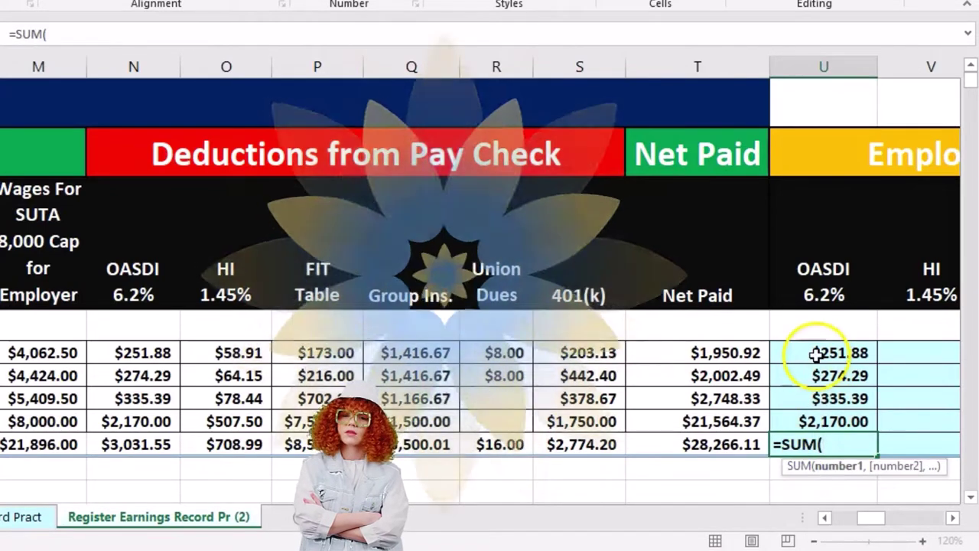
left_click_drag(817, 354, 817, 368)
left_click_drag(817, 406, 818, 419)
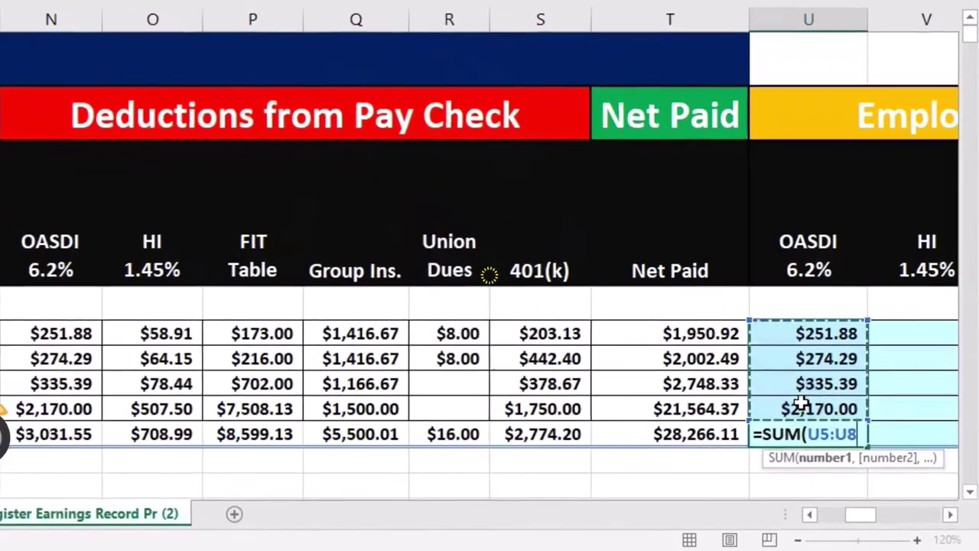
key("Return")
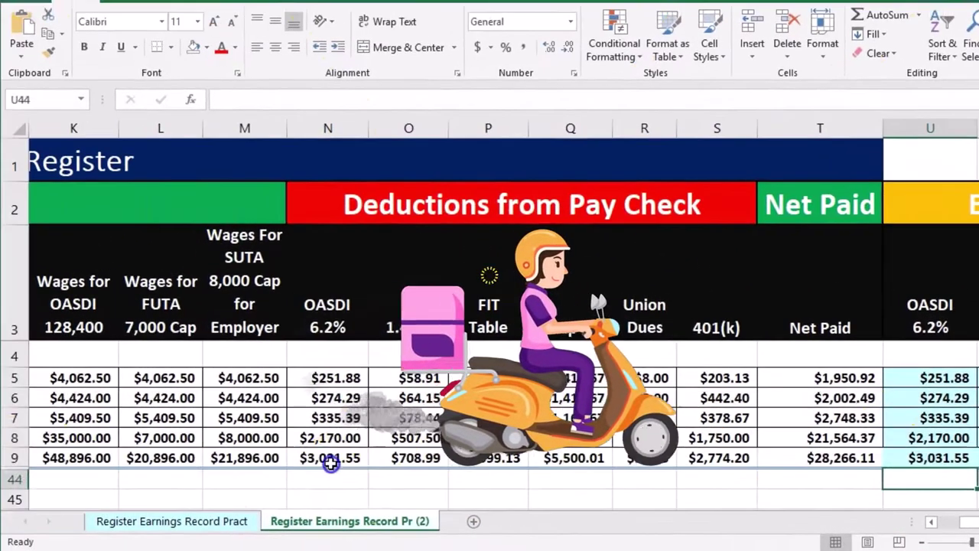
Compare the employer OASDI total in U9 with the employee OASDI deduction total in N9
left_click(54, 434)
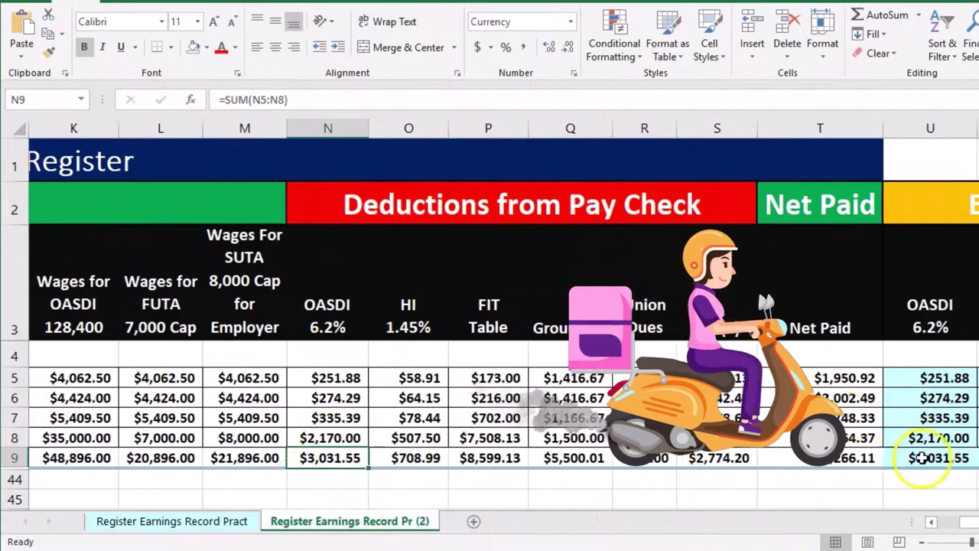
left_click(922, 458)
left_click(342, 458)
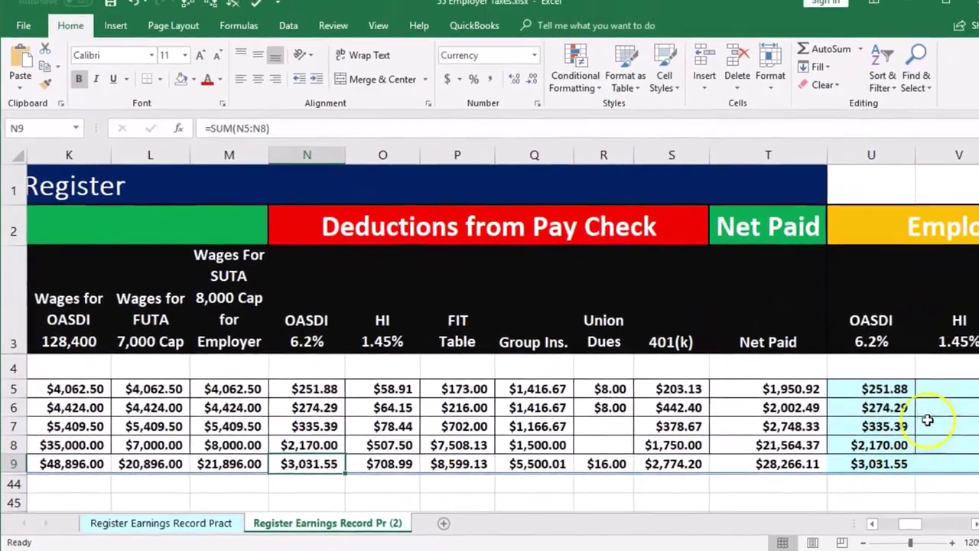
Calculate the first employee's employer HI from Total Earnings by entering =J5*.0145 in V5
left_click(978, 378)
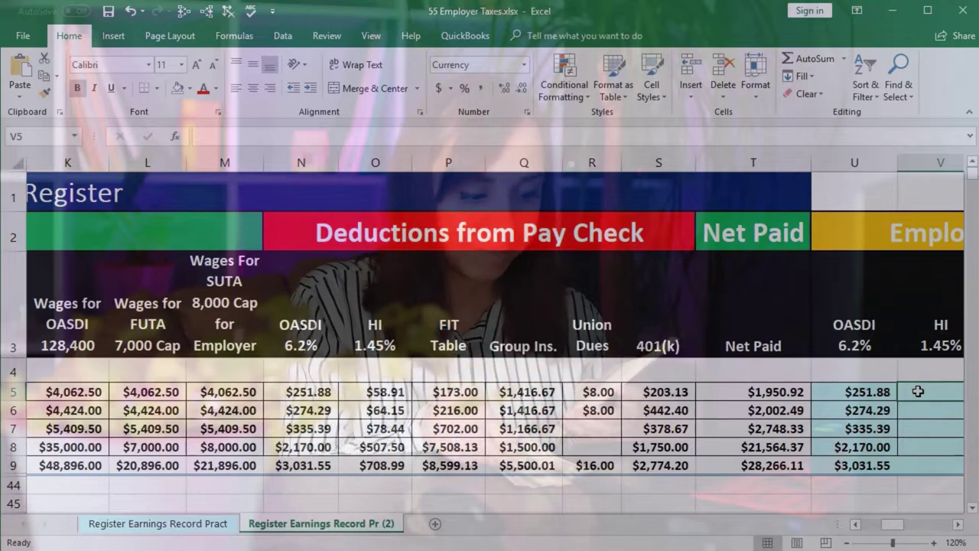
key("Right")
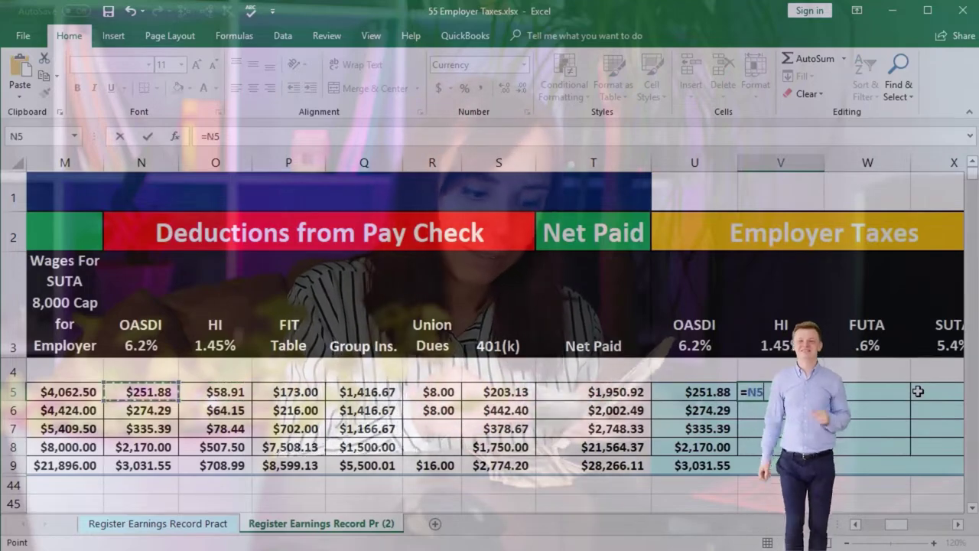
key("Left")
key("Left")
key("Left")
key("Left")
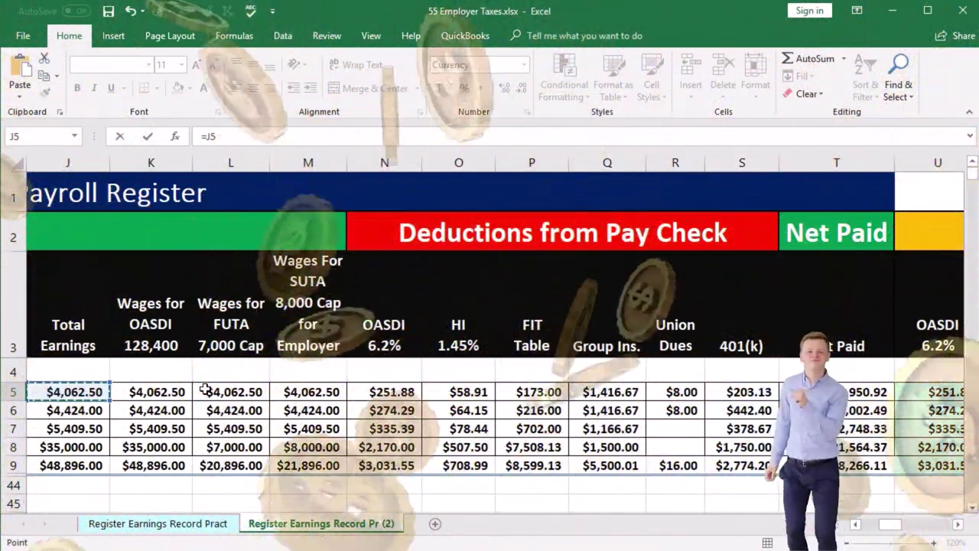
type("*")
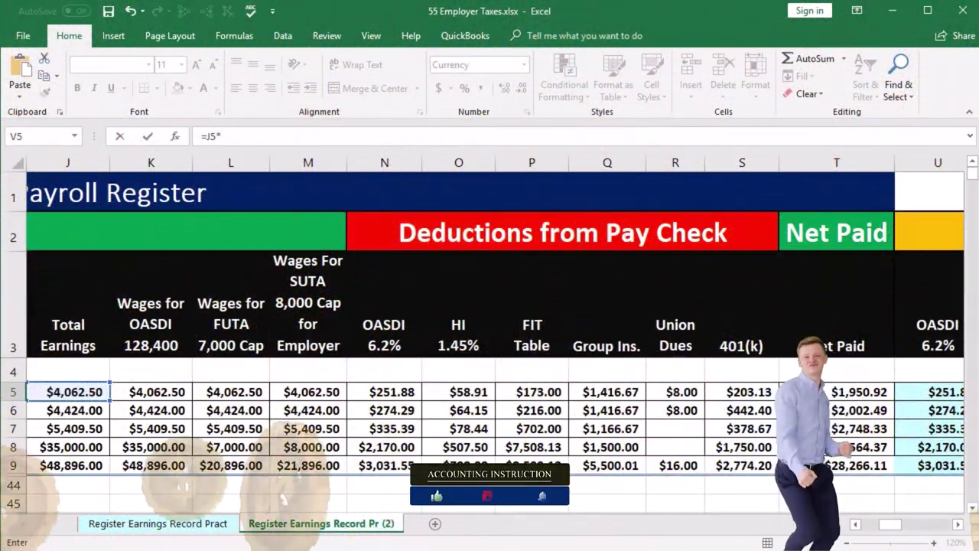
left_click(957, 524)
left_click(958, 524)
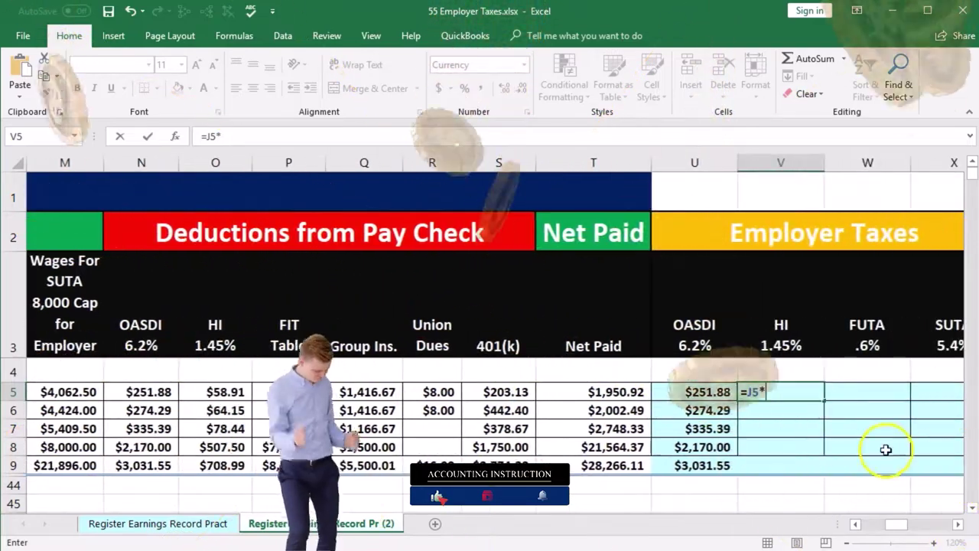
type(".0145")
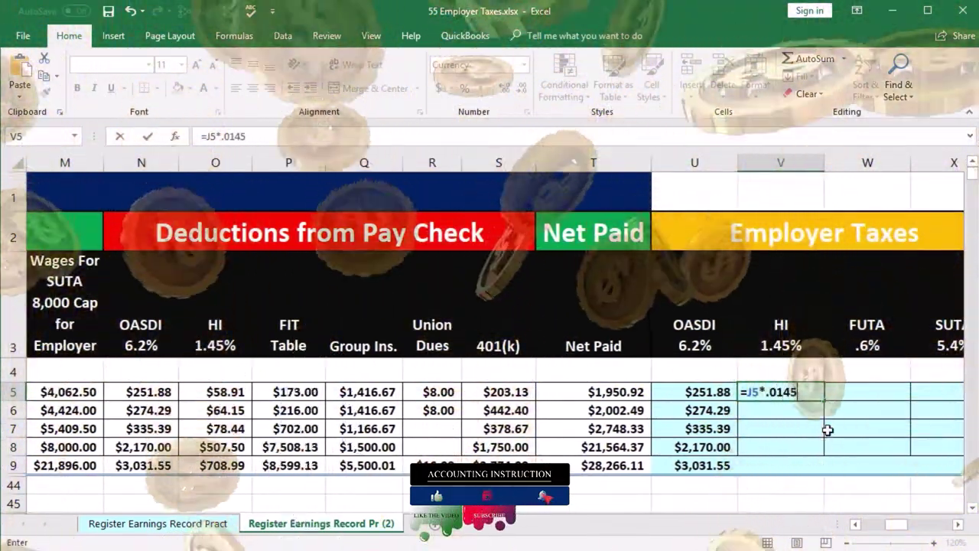
key("Return")
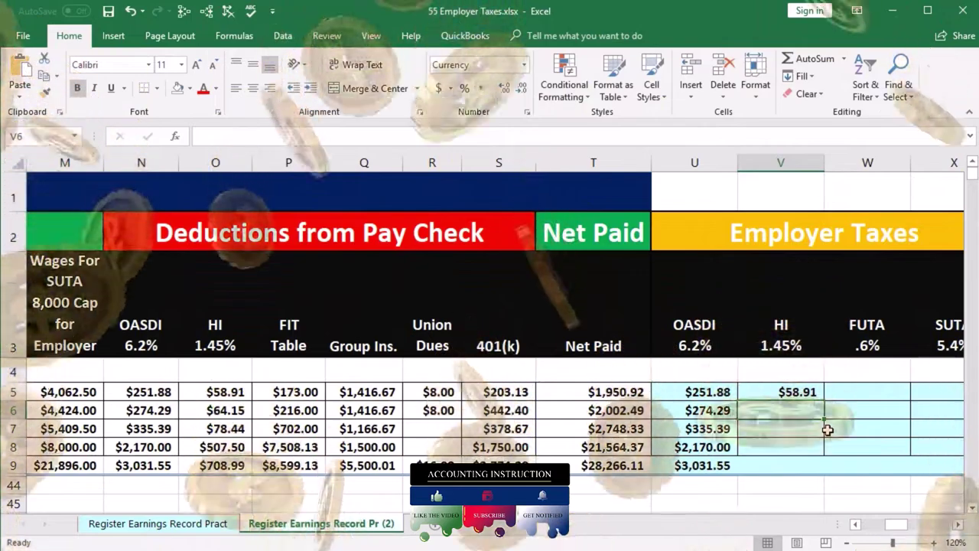
Calculate the second employee's employer HI by entering =J6*.0145 in V6
type("=")
key("Left")
key("Left")
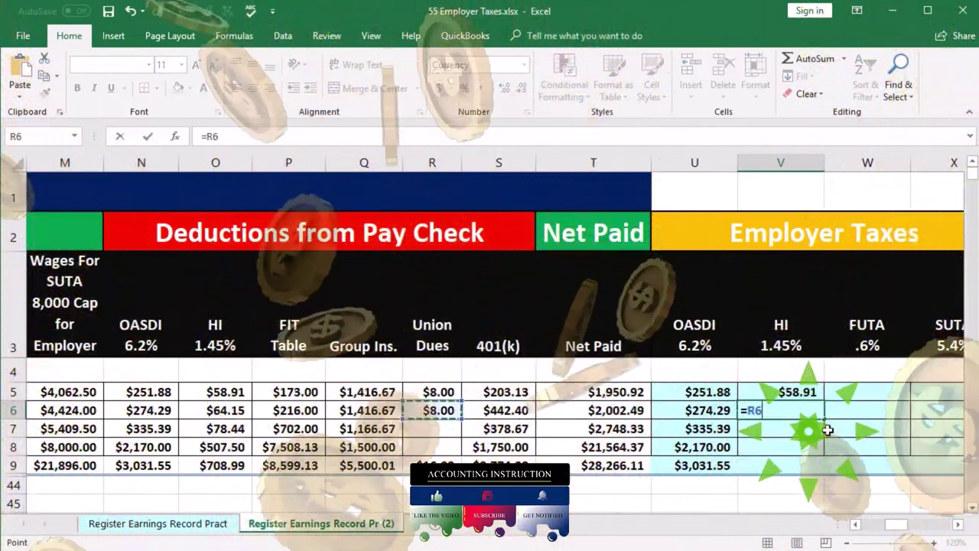
key("Left")
key("Left")
key("Left")
key("Left")
key("Left")
key("Left")
key("Left")
key("Left")
key("Left")
key("Left")
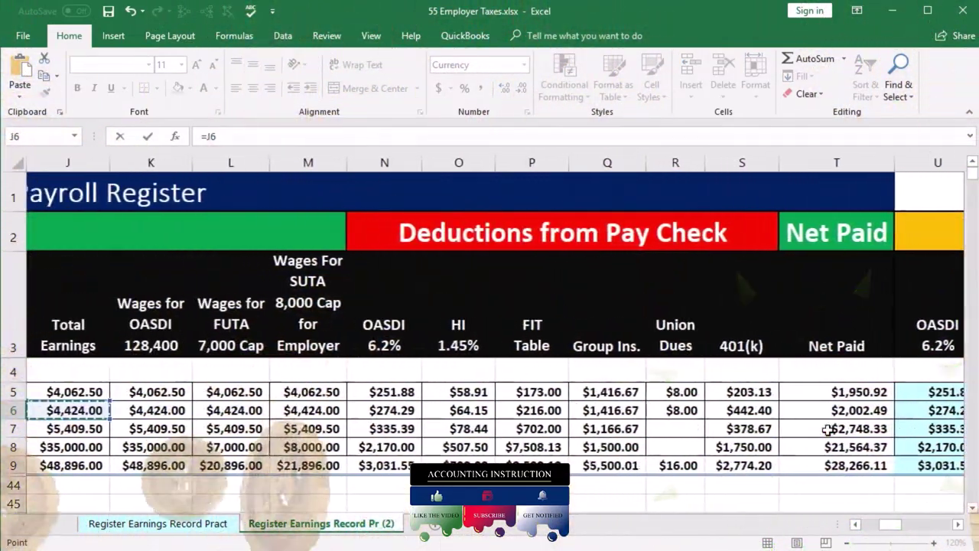
type("*.0145")
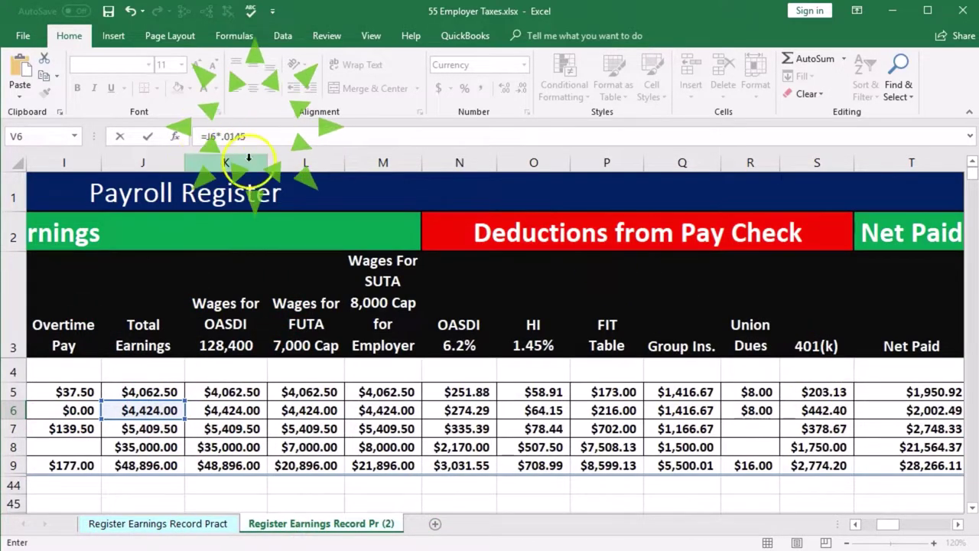
key("Return")
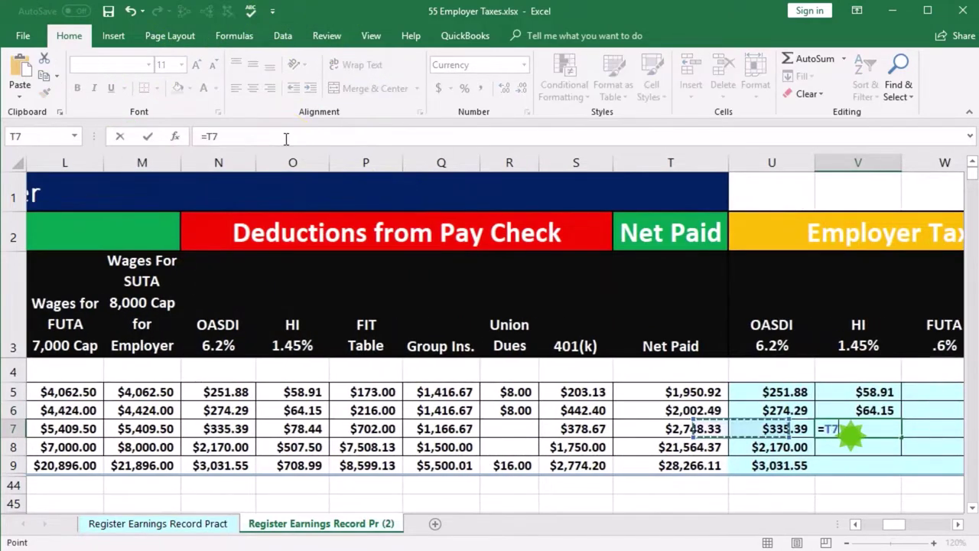
Calculate the third employee's employer HI by entering =J7*.0145 in V7
key("Left")
key("Left")
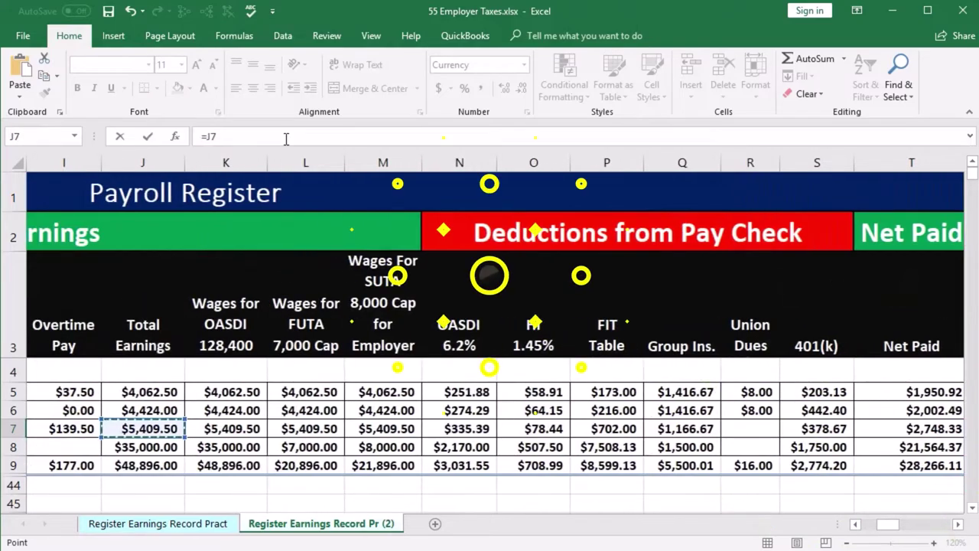
type("*")
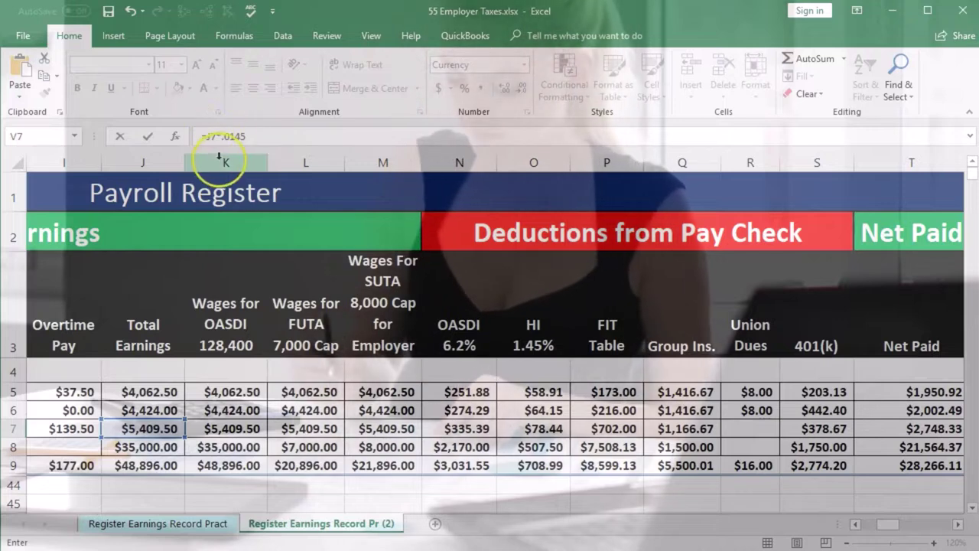
key("Return")
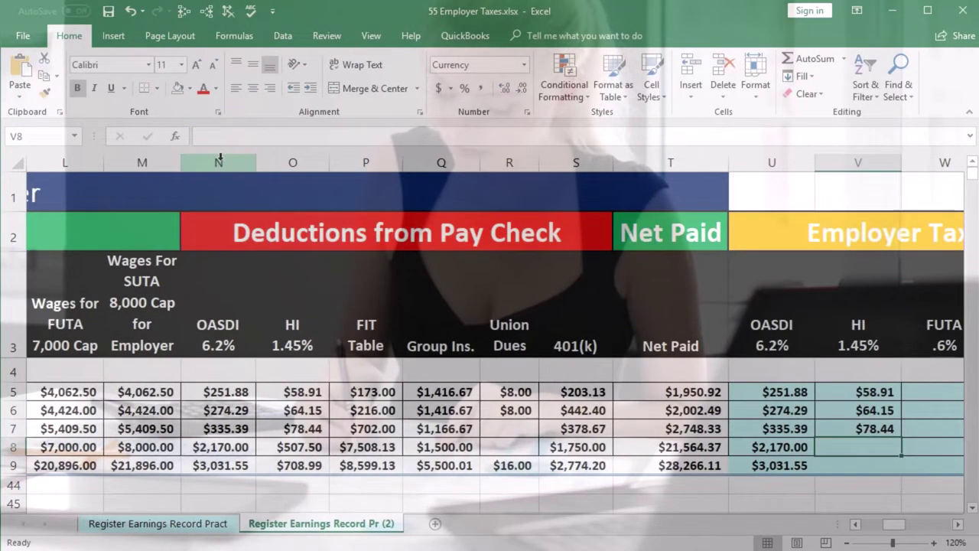
Calculate the fourth employee's employer HI in V8 by multiplying Total Earnings in J8 by .0145
type("=")
key("Left")
key("Left")
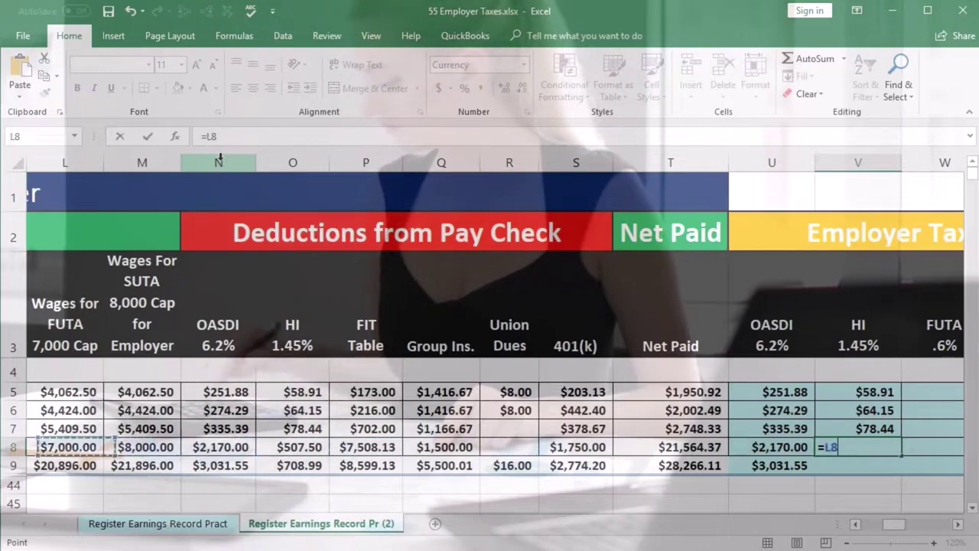
key("Left")
key("Left")
type("*.01")
key("Return")
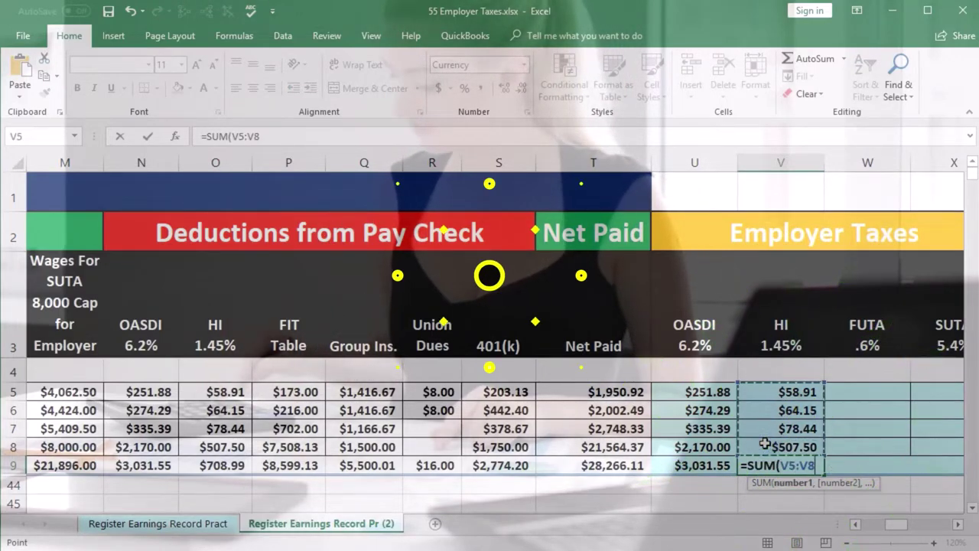
Total the employer HI column in V9 with =SUM(V5:V8) and check the total cell
key("Return")
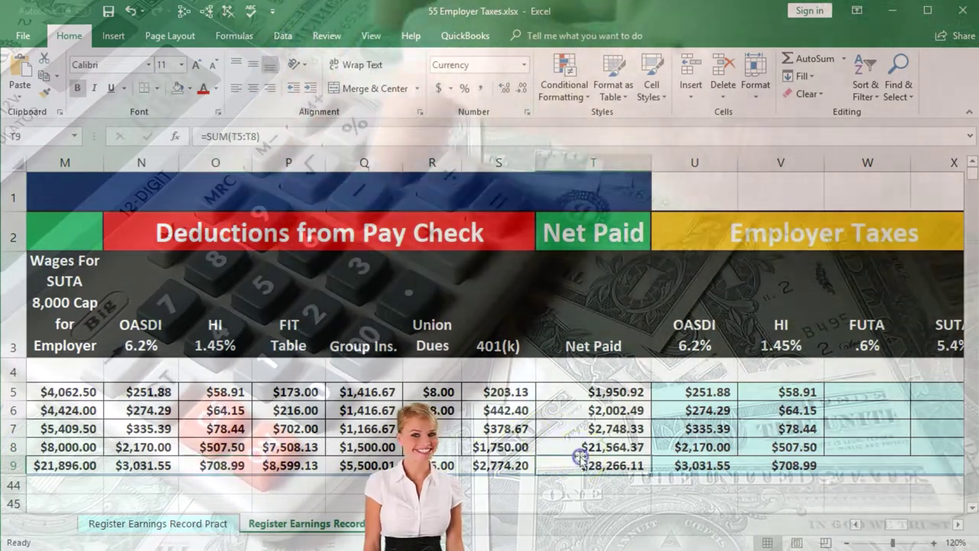
left_click(581, 462)
left_click(789, 465)
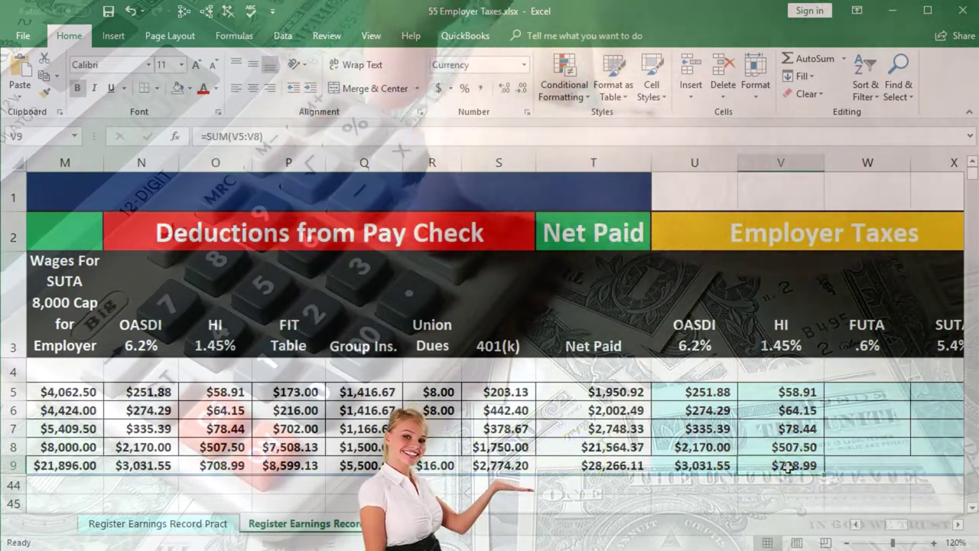
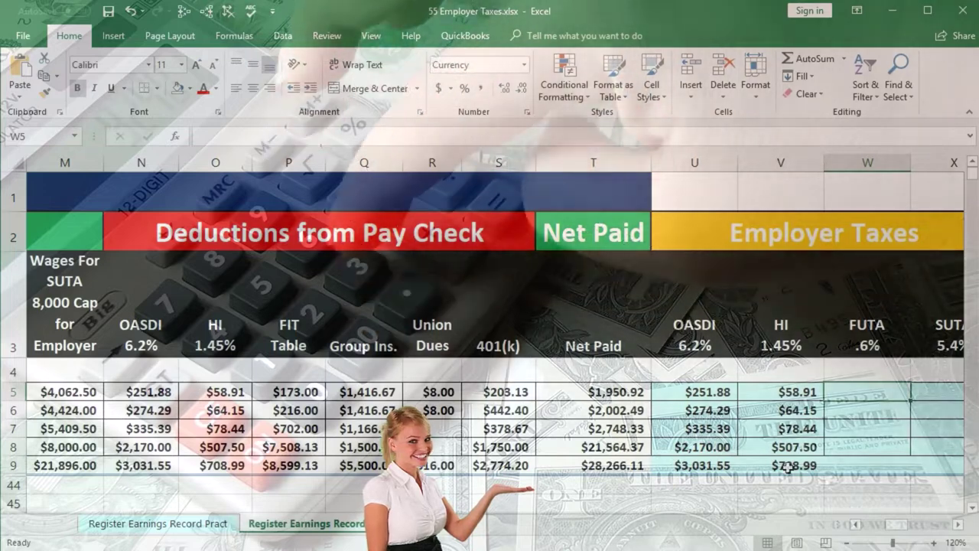
Start the first employee's employer FUTA formula in W5 with a reference to the Wages for FUTA in L5
type("=")
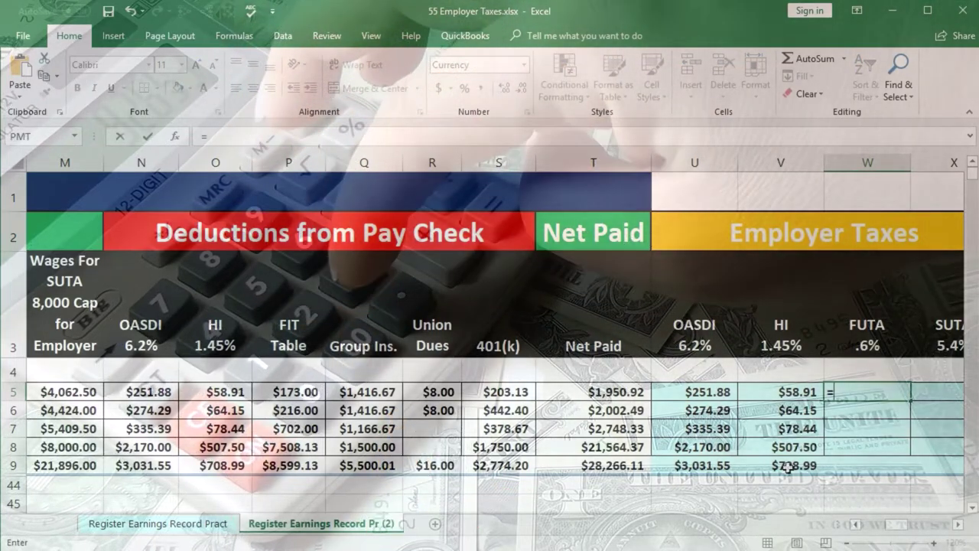
key("Left")
key("Left")
key("Left")
key("Left")
key("Left")
key("Left")
key("Left")
key("Left")
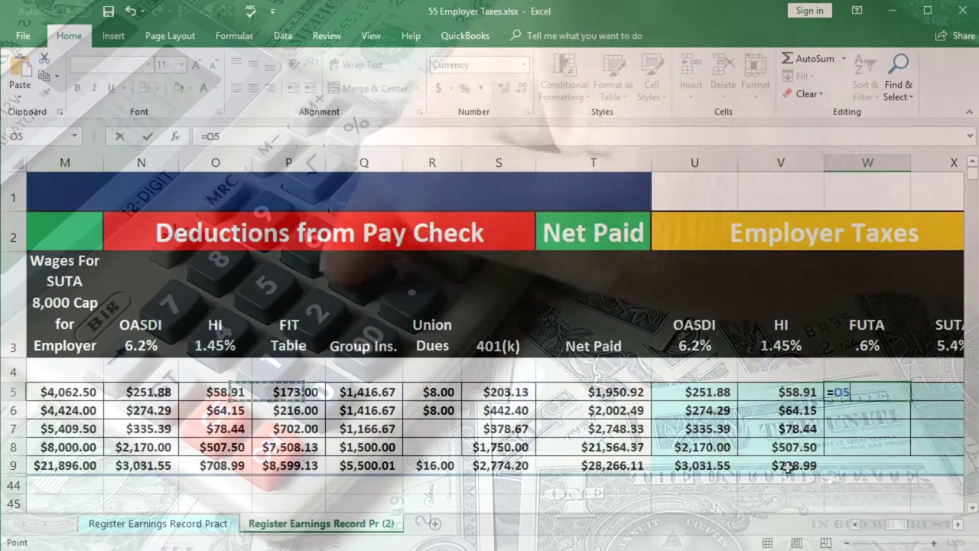
key("Left")
key("Left")
key("Left")
key("Left")
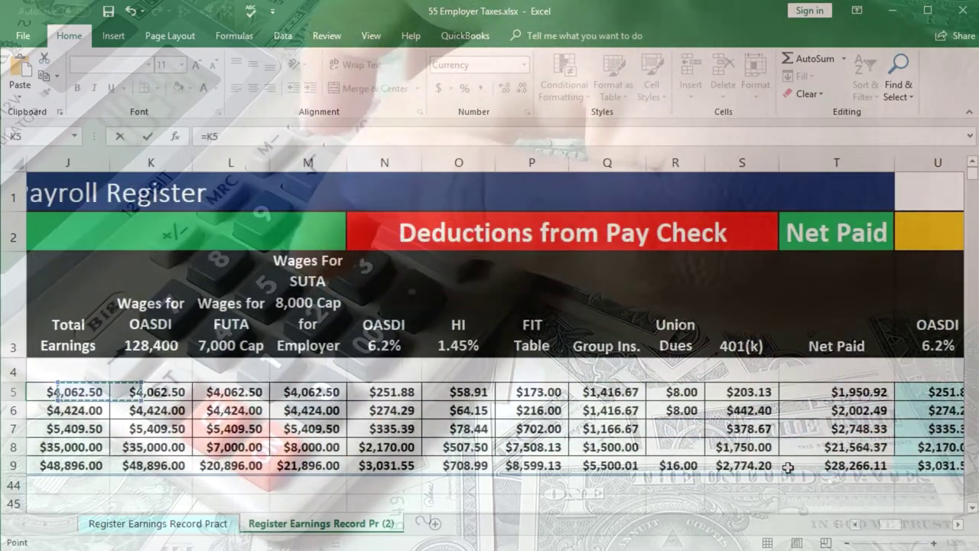
key("Right")
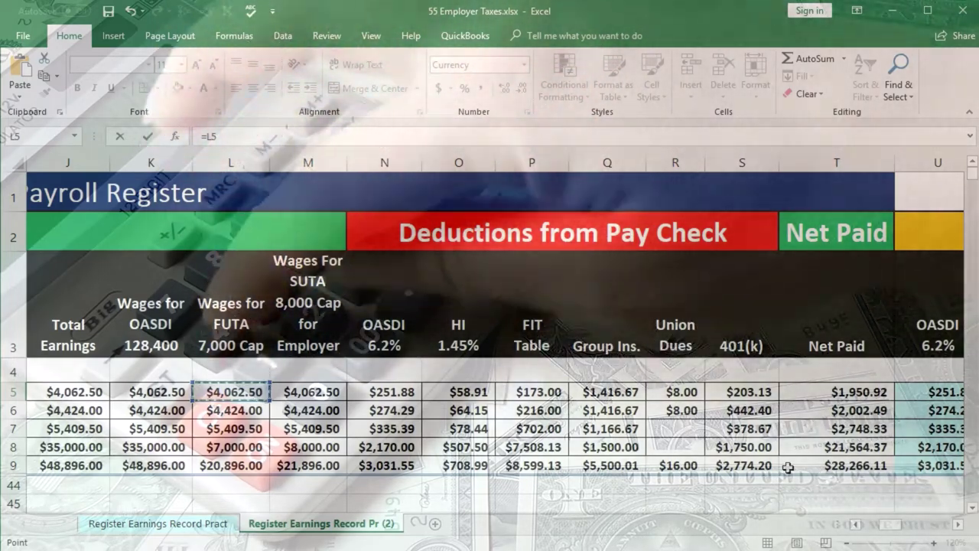
Compare the employees' Wages for FUTA in L5 through L8 against the 7,000 cap
key("Down")
key("Down")
key("Down")
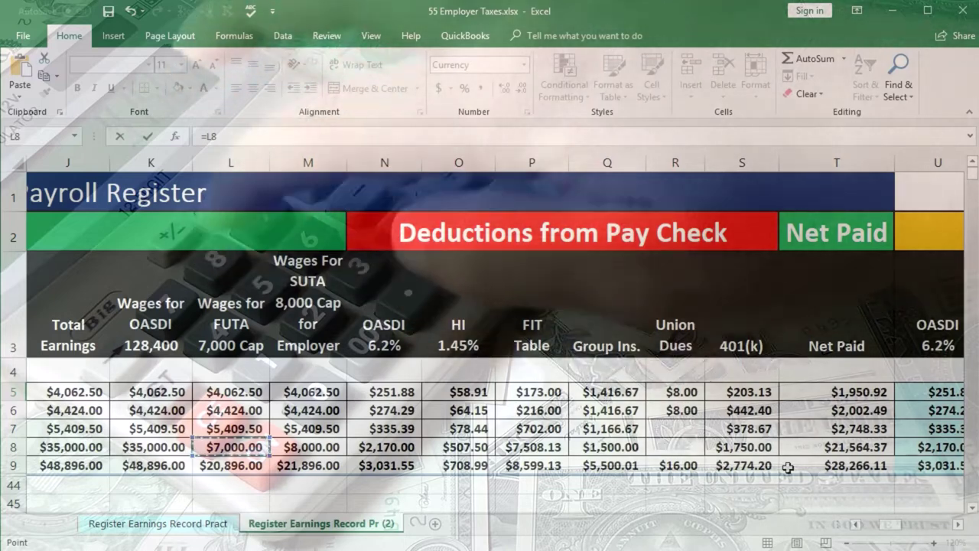
key("Up")
key("Up")
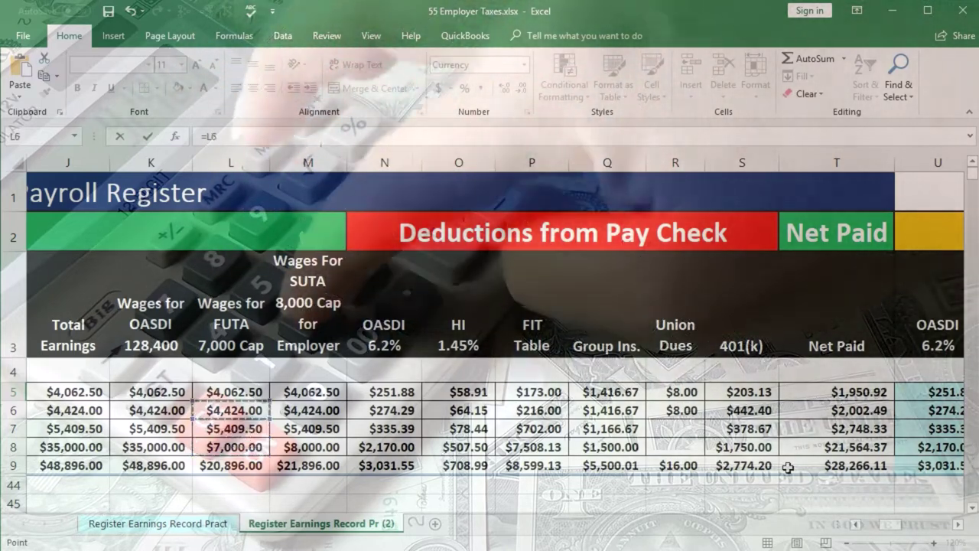
key("Up")
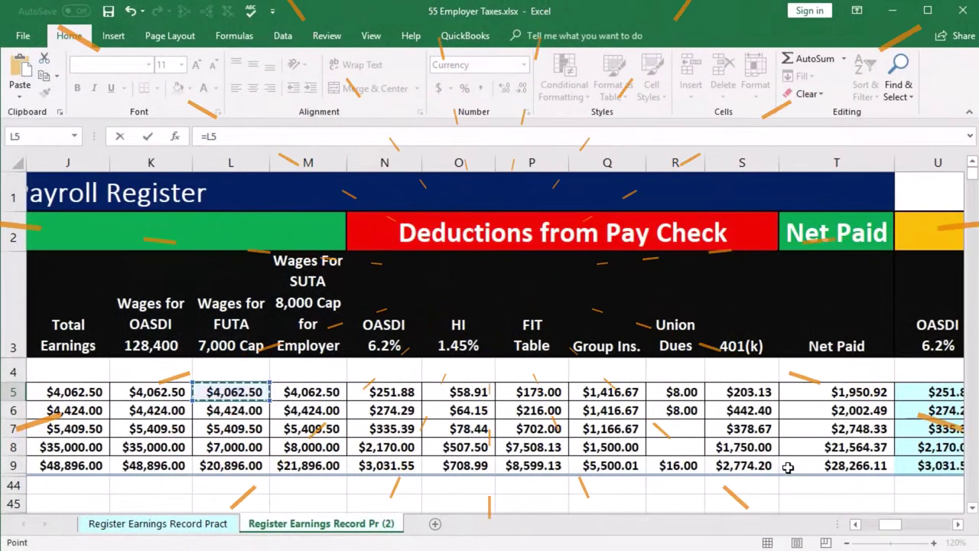
key("Down")
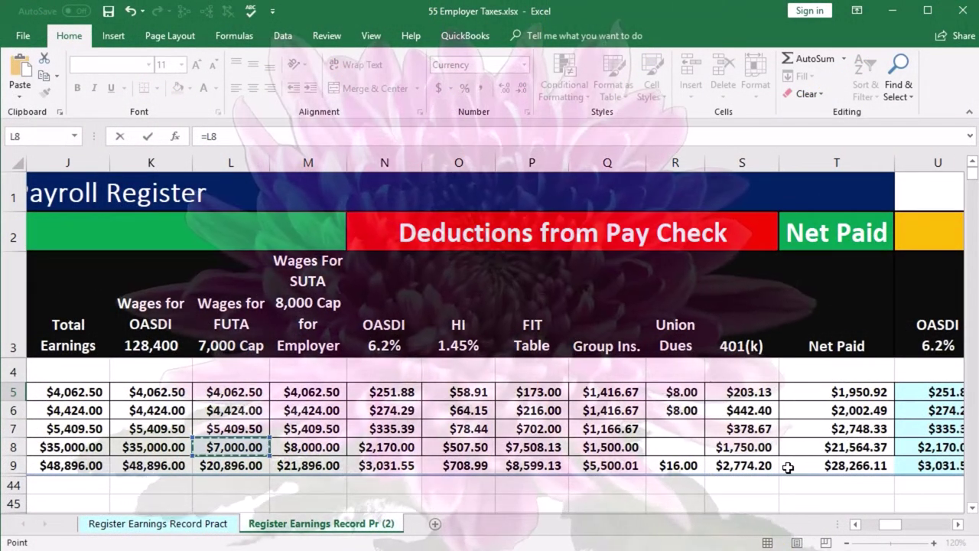
key("Up")
key("Up")
key("Up")
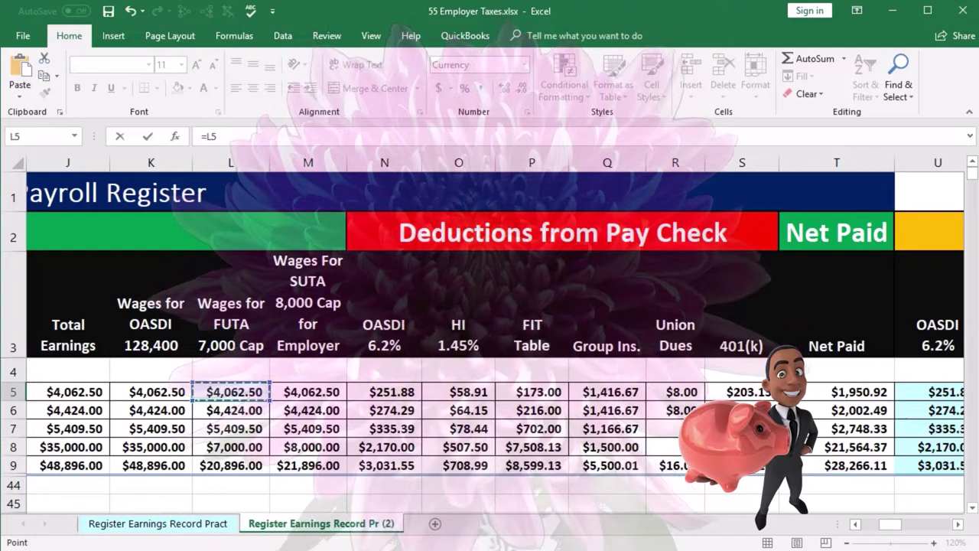
Complete the FUTA formula in W5 by multiplying L5 by the .6% rate
left_click(957, 527)
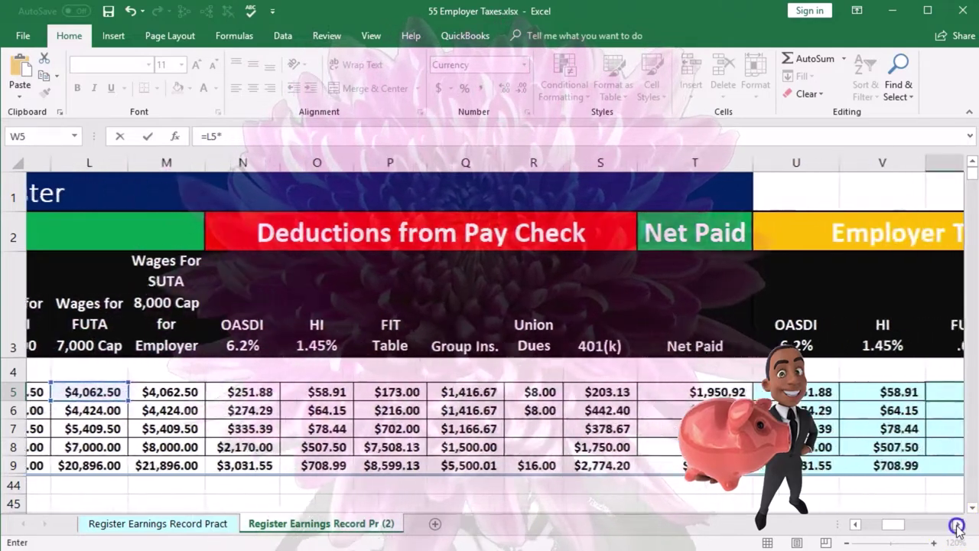
left_click(957, 526)
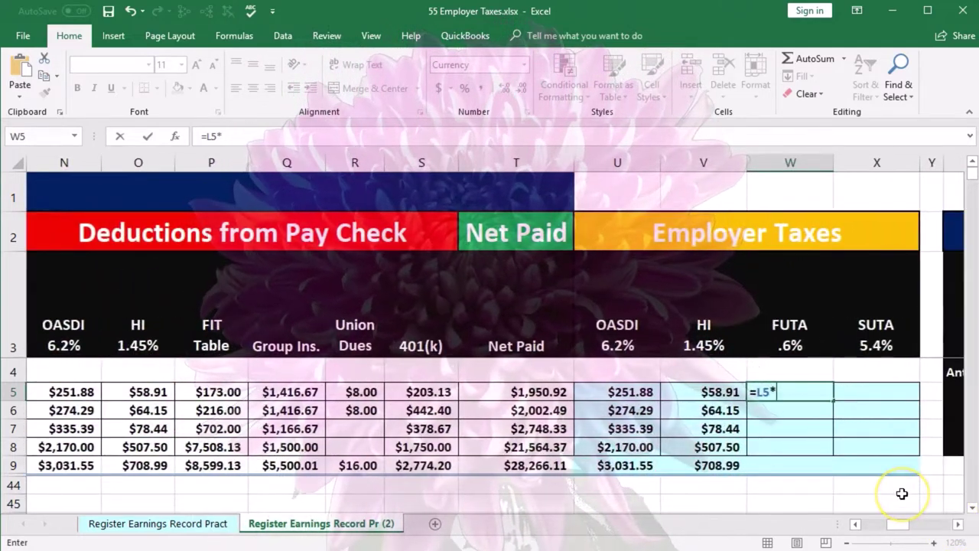
key("Return")
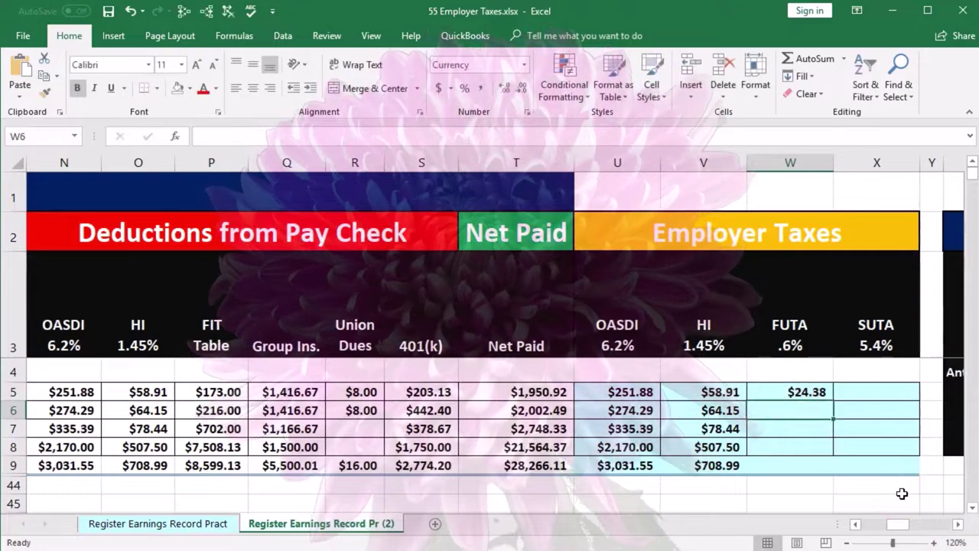
Calculate the second employee's employer FUTA by entering =L6*.006 in W6
type("=")
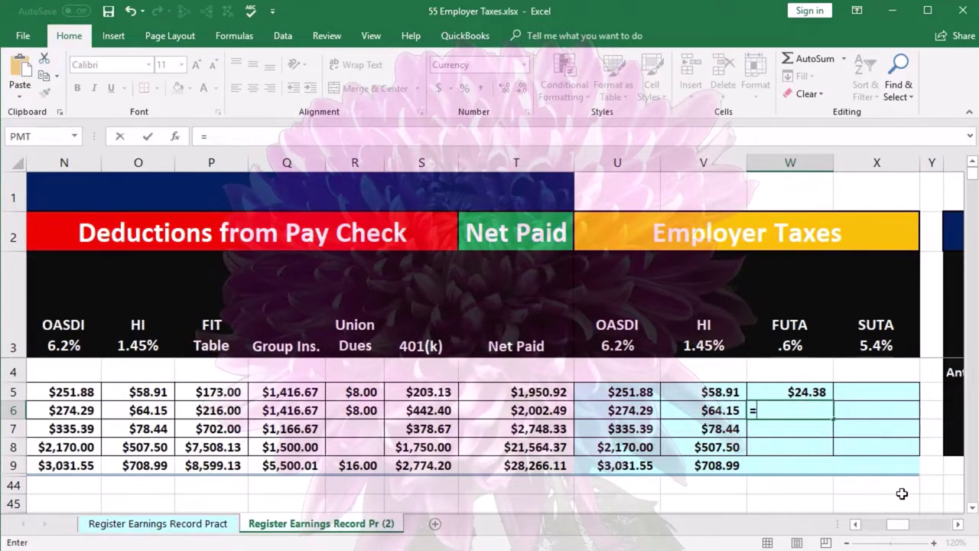
key("Left")
key("Left")
key("Left")
key("Left")
key("Left")
key("Left")
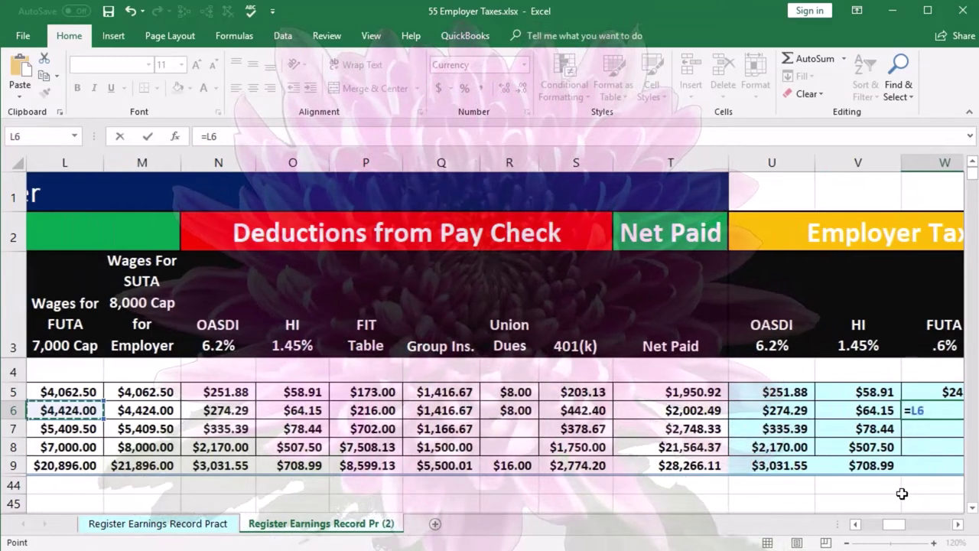
type("*")
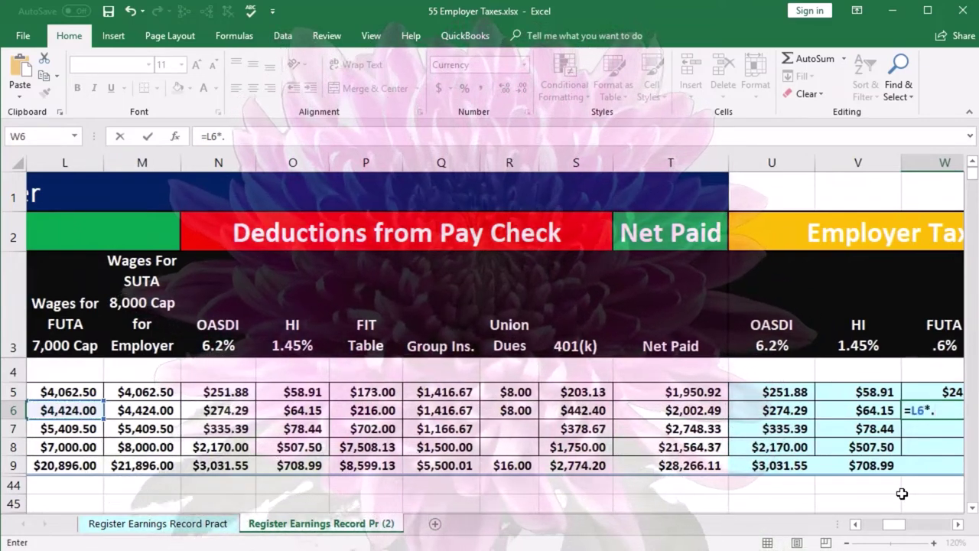
type(".006")
key("Return")
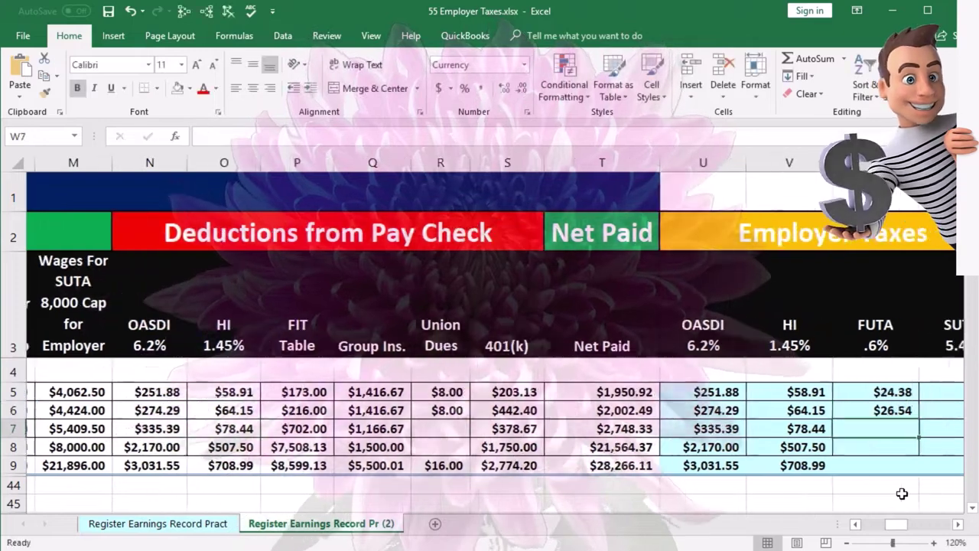
Calculate the third employee's employer FUTA by entering =L7*.006 in W7
type("=")
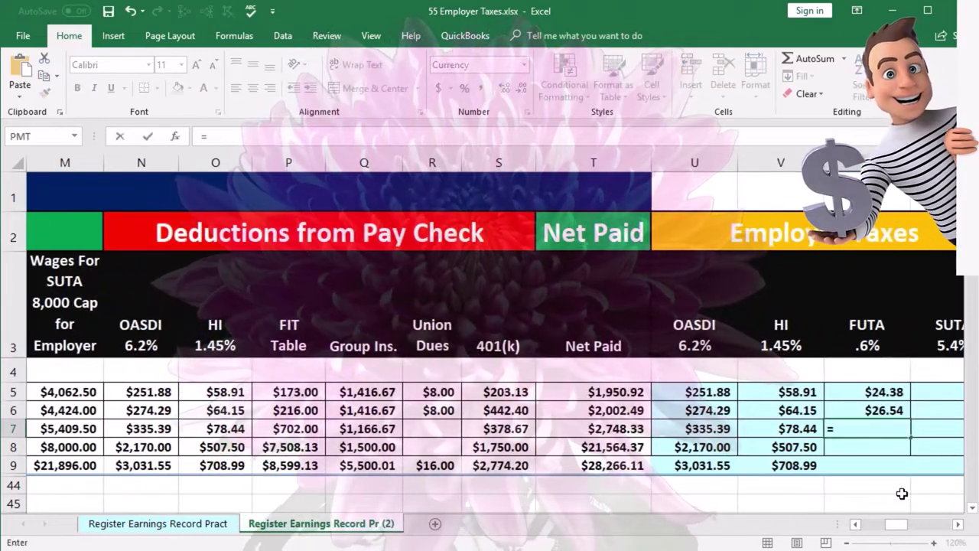
key("Left")
key("Left")
key("Left")
key("Left")
key("Left")
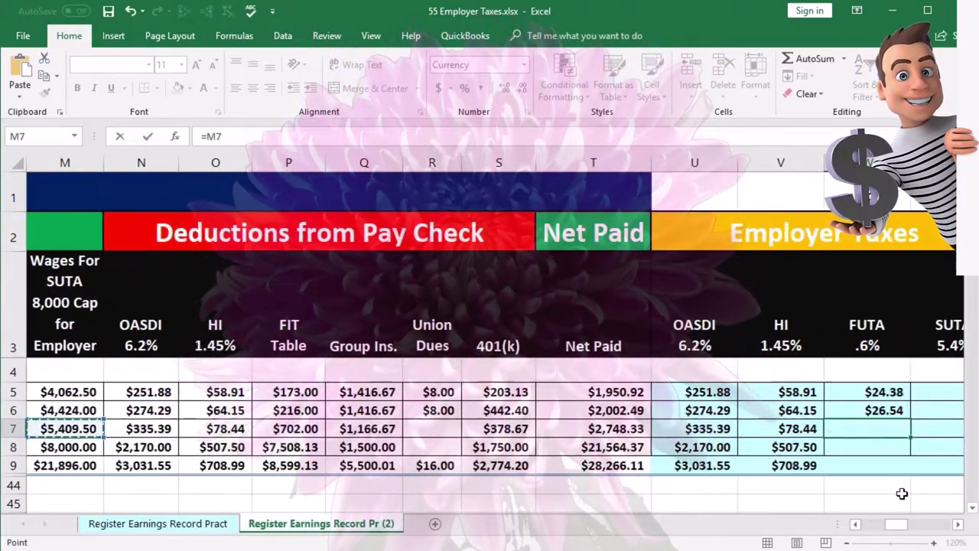
key("Left")
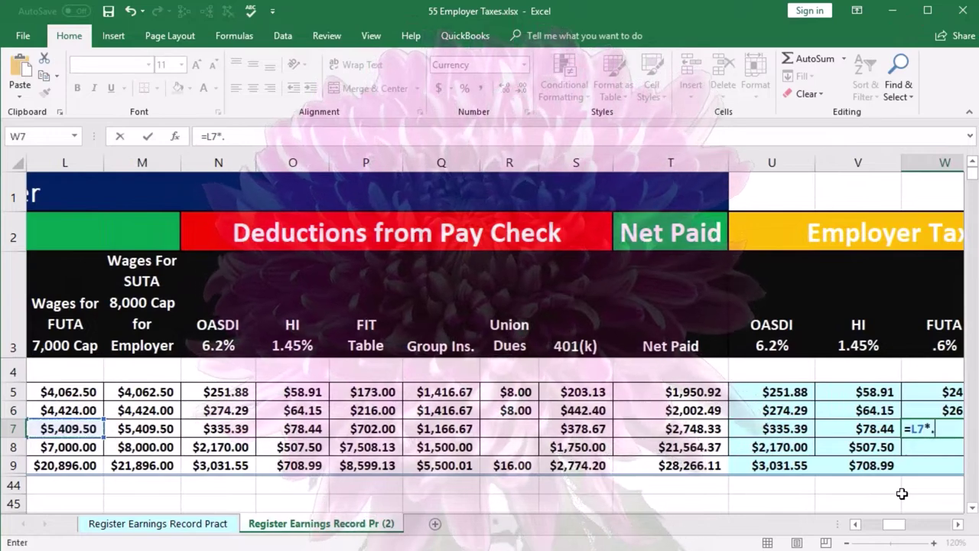
type("*.006")
key("Return")
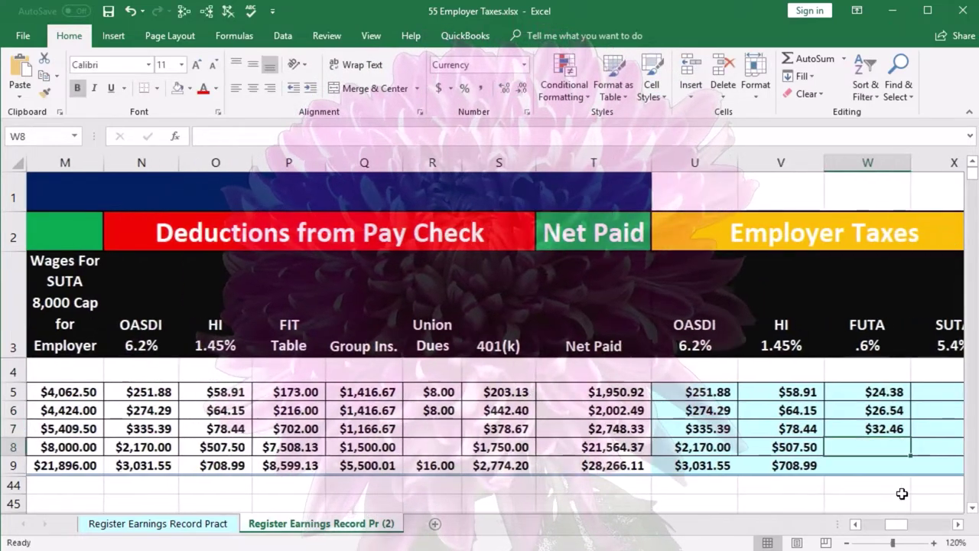
Calculate the fourth employee's employer FUTA in W8 by multiplying the capped FUTA wages in L8 by .006
type("=")
key("Left")
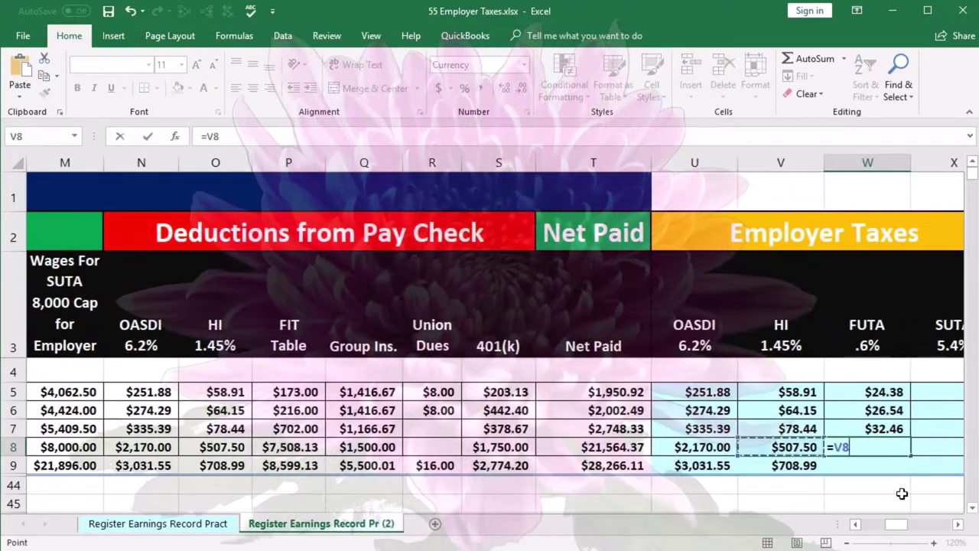
key("Left")
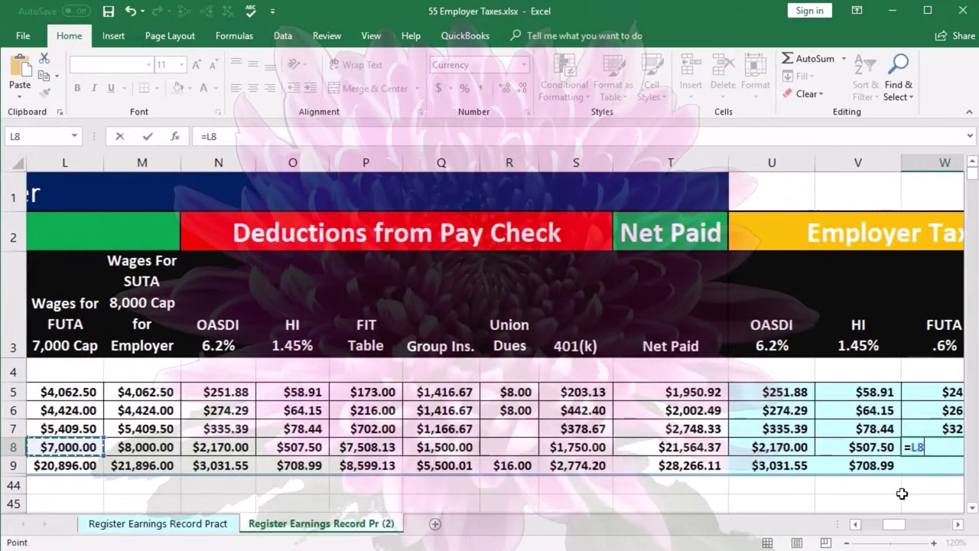
type("*")
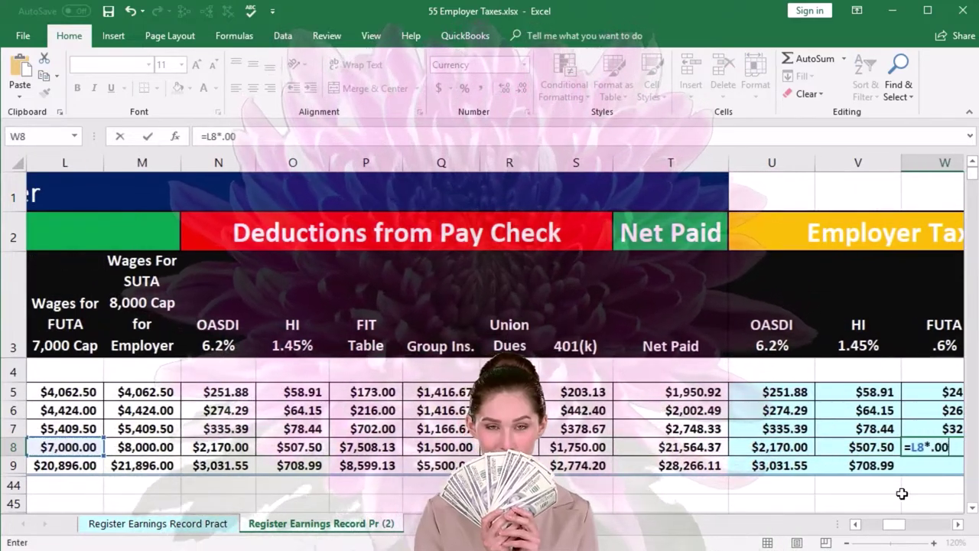
type(".006")
key("Return")
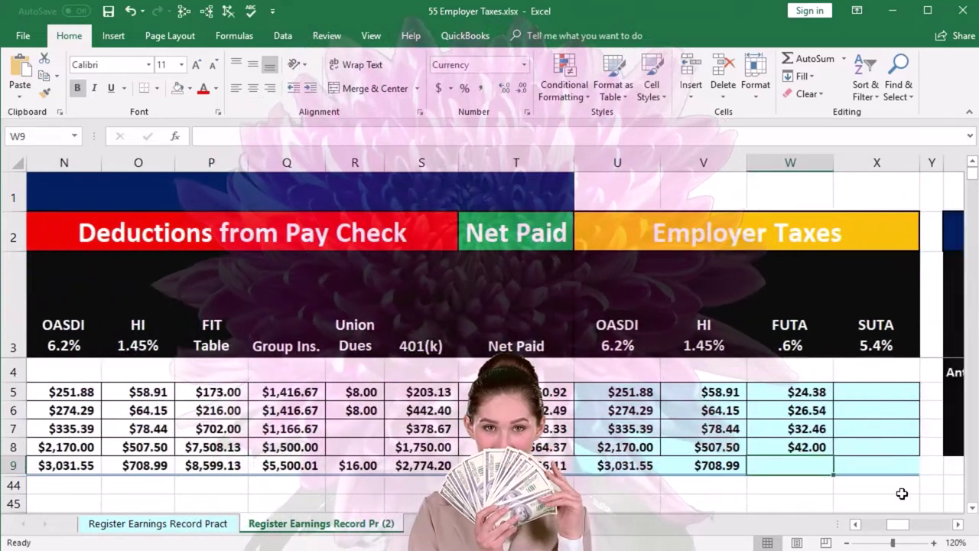
Total the employer FUTA column in W9 with a SUM of W5:W8
type("=su")
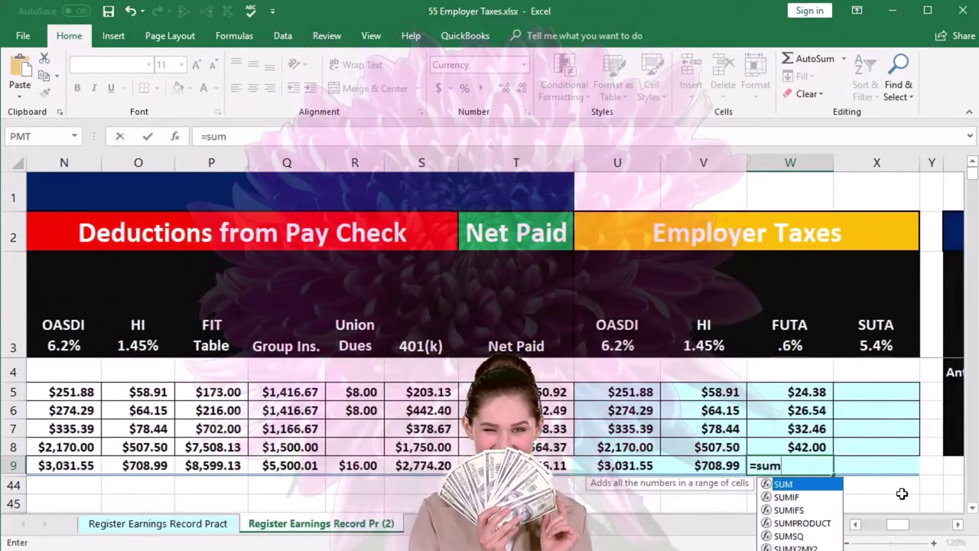
type("m")
key("Tab")
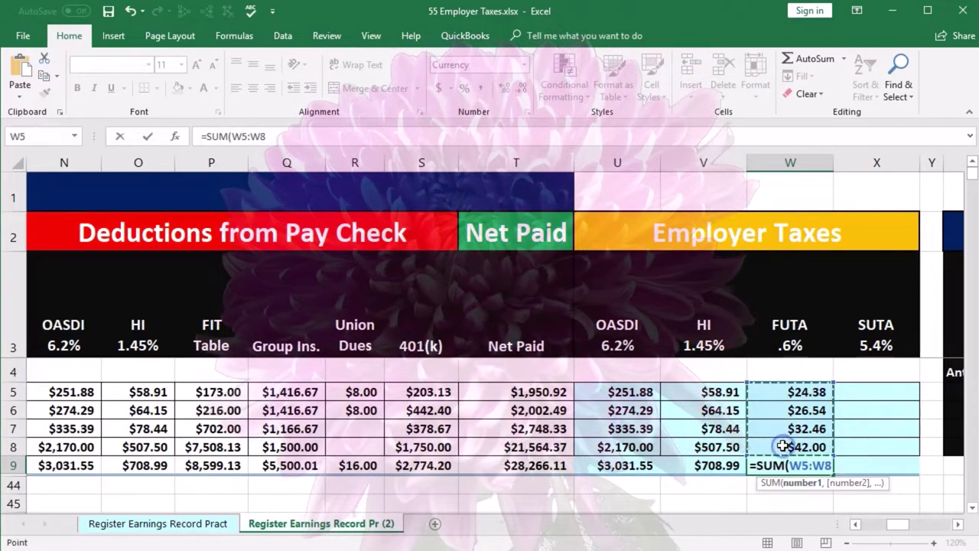
key("Return")
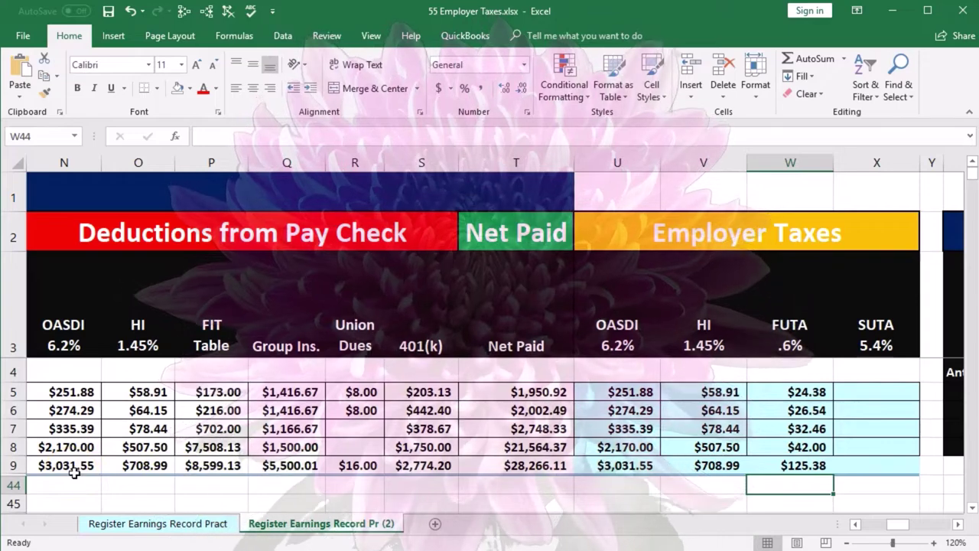
Enter =M5 in X5 to bring in the first employee's Wages for SUTA
left_click(869, 394)
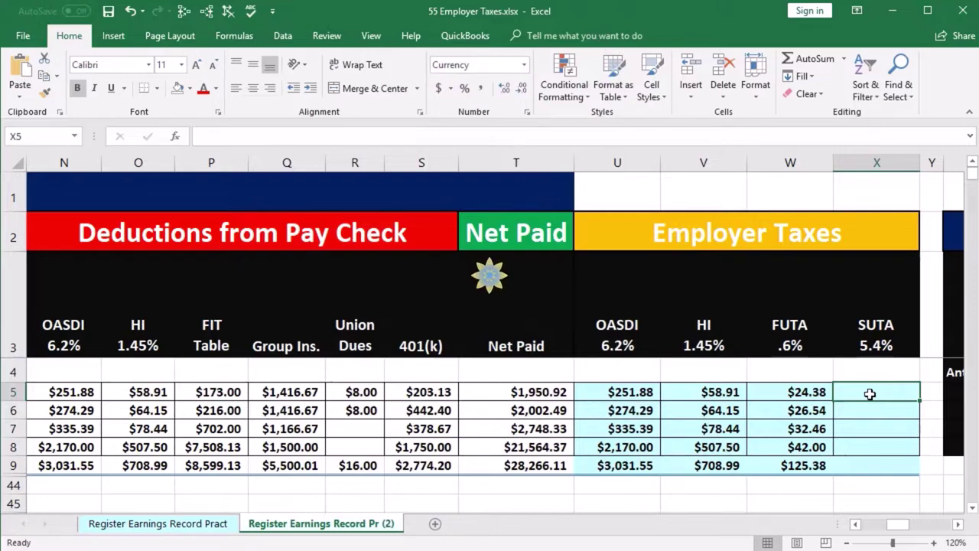
type("=")
key("Left")
key("Left")
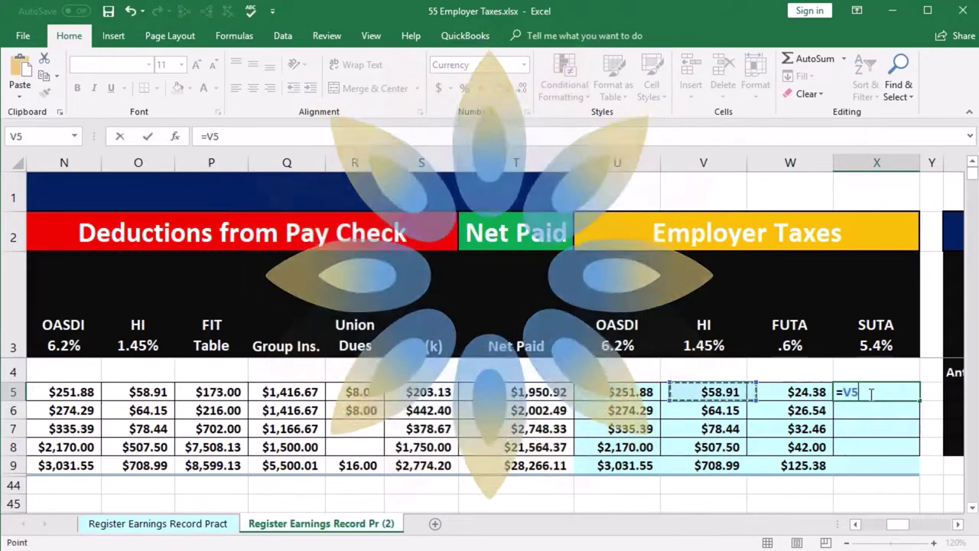
key("Left")
key("Left")
key("Left")
key("Left")
key("Left")
key("Left")
key("Left")
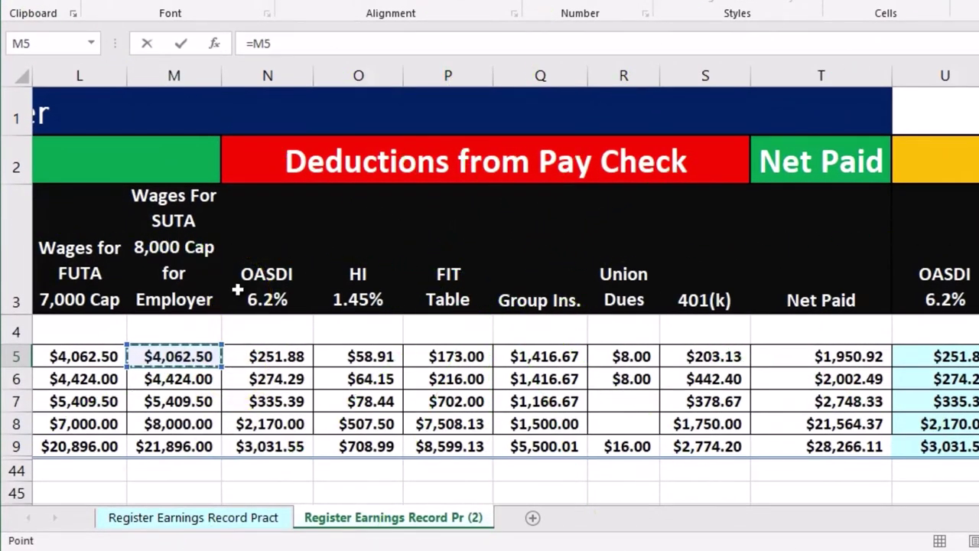
key("Escape")
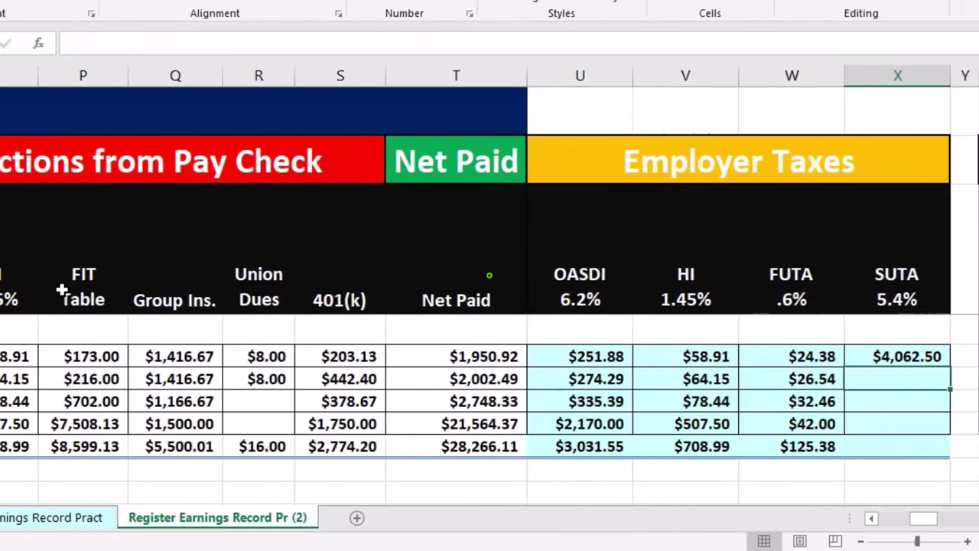
Extend the first employee's employer SUTA formula in X5 to =M5*.054
type("=")
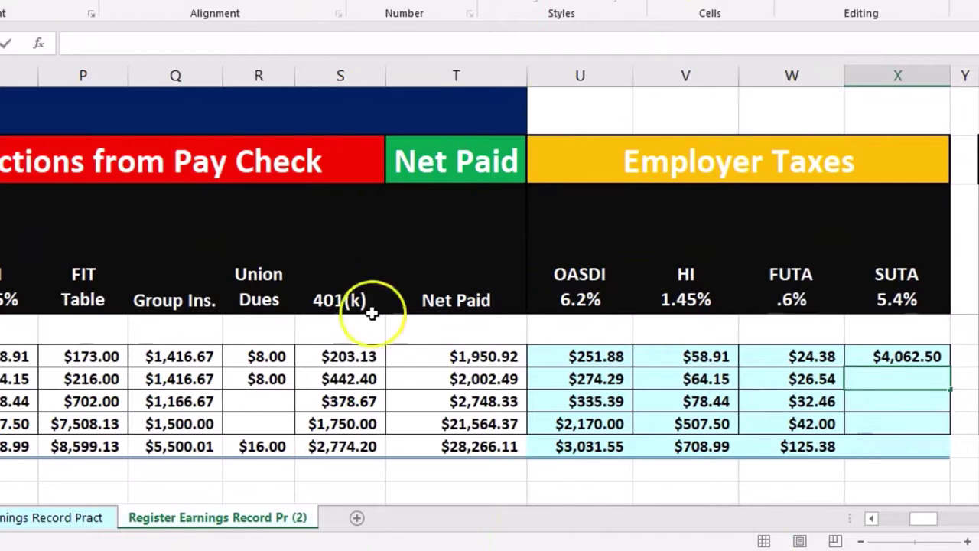
double_click(911, 357)
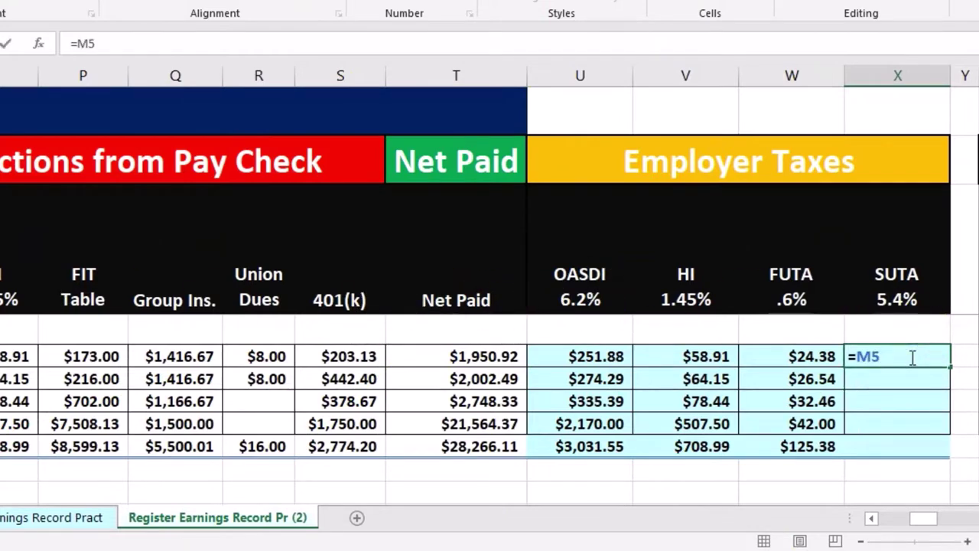
type("*.054")
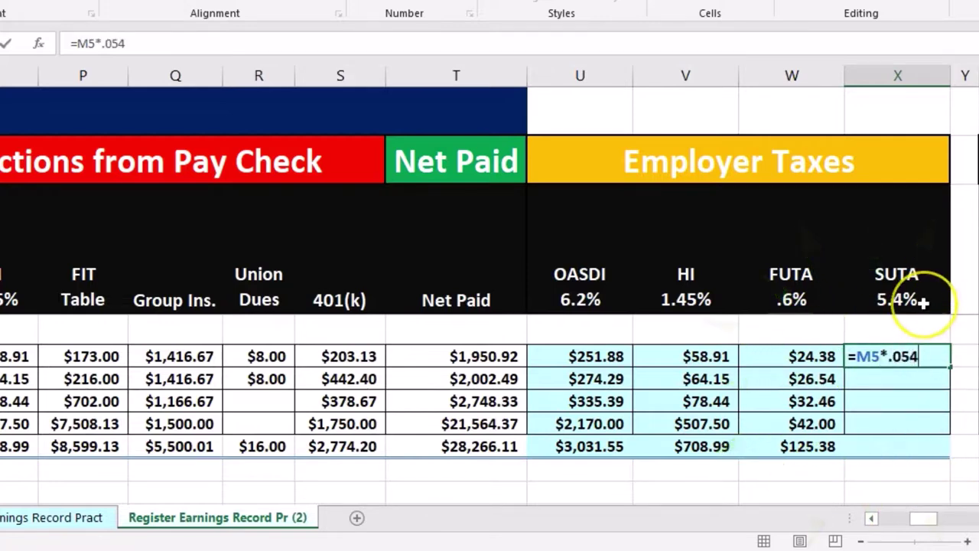
key("Return")
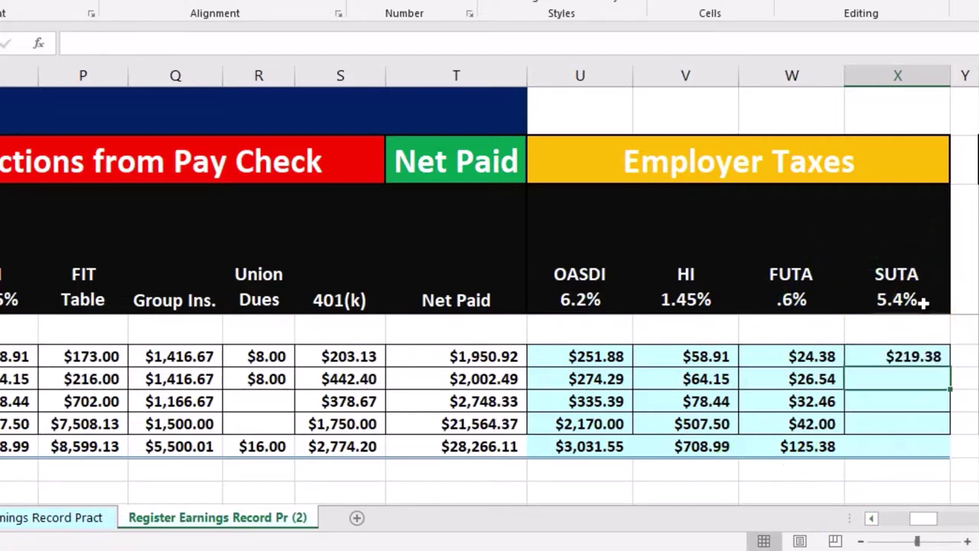
Calculate the second employee's employer SUTA in X6 by multiplying the capped SUTA wages in M6 by .054
type("=")
key("Left")
key("Left")
key("Left")
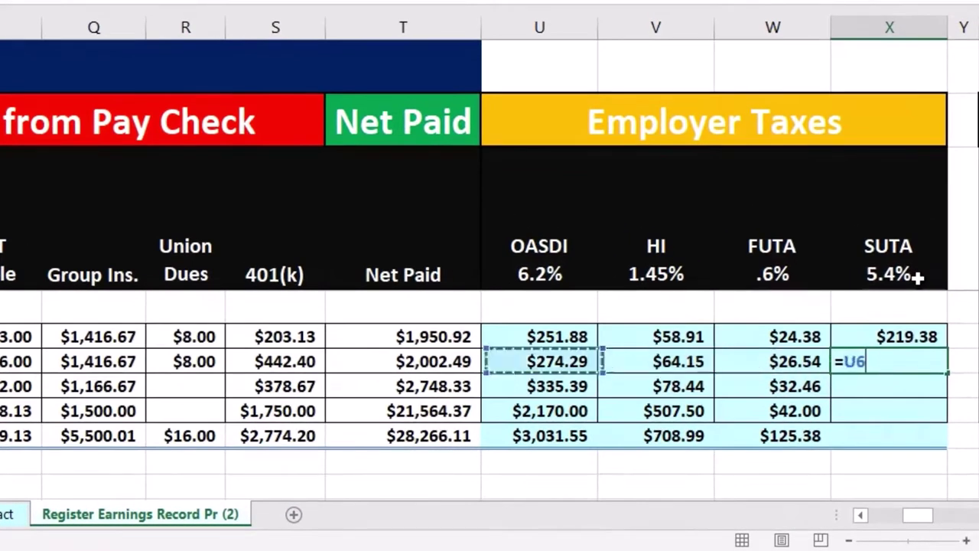
key("Left")
key("Left")
key("Left")
key("Left")
key("Left")
key("Left")
key("Left")
key("Left")
key("Left")
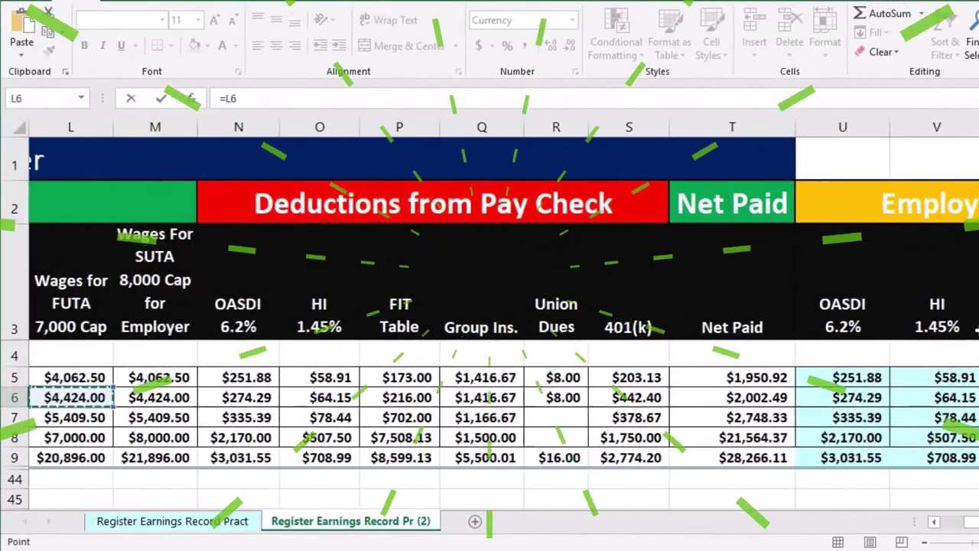
key("Left")
key("Right")
key("Right")
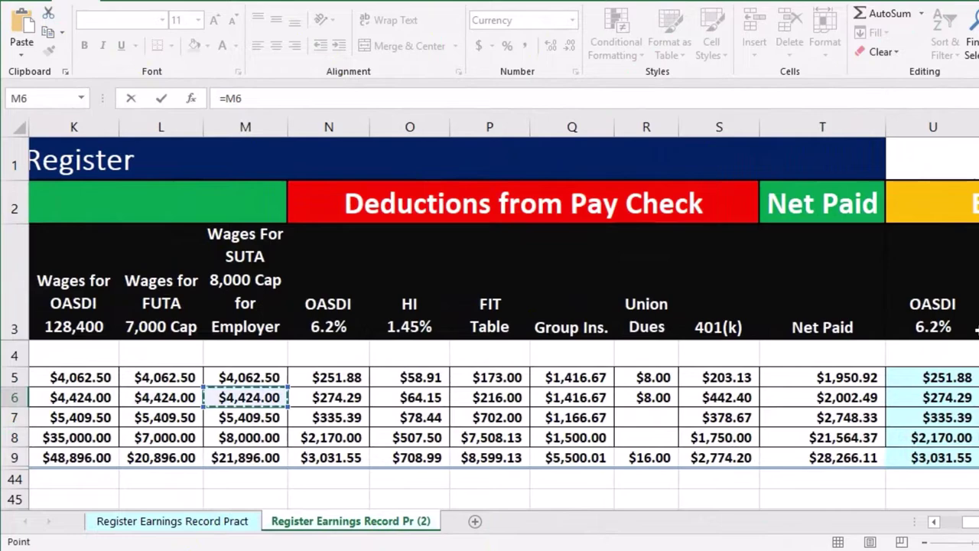
type("*")
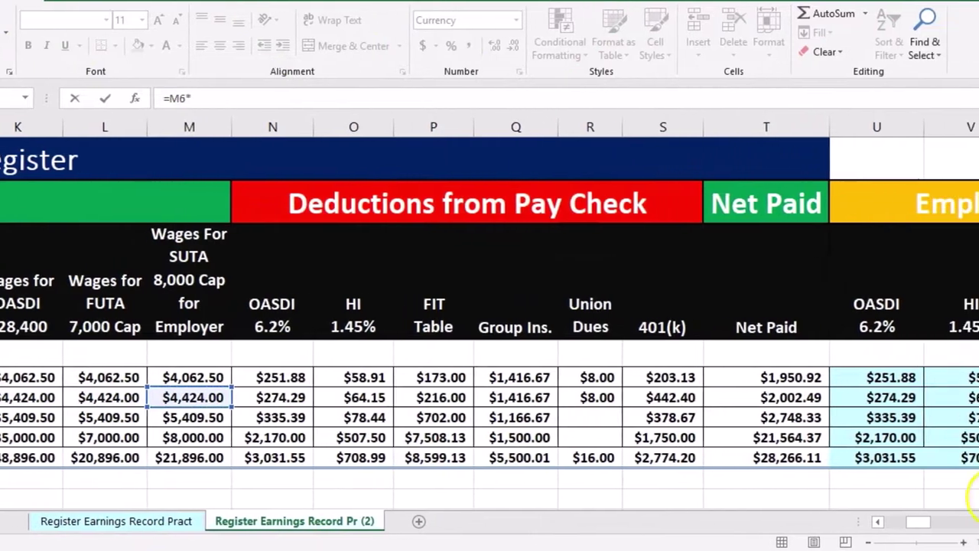
left_click(978, 523)
left_click(957, 523)
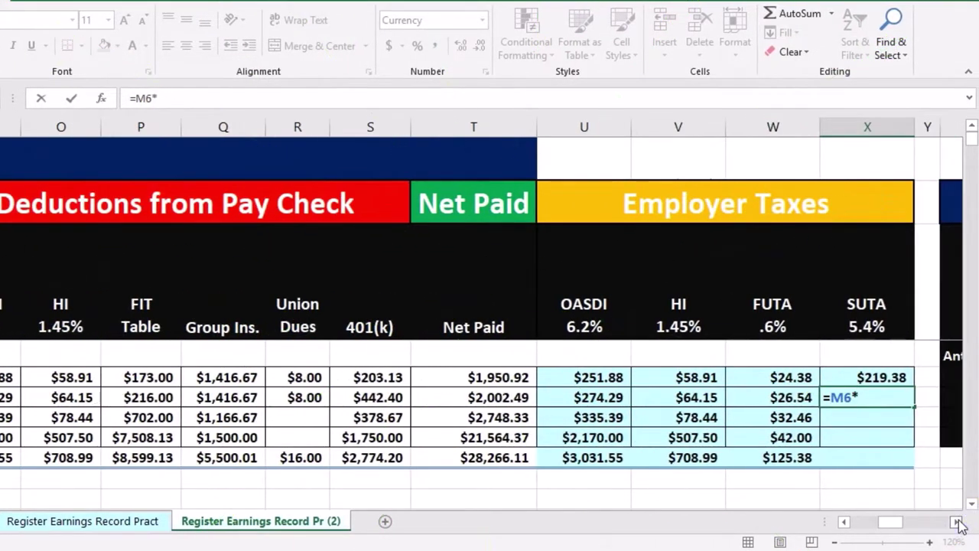
type(".054")
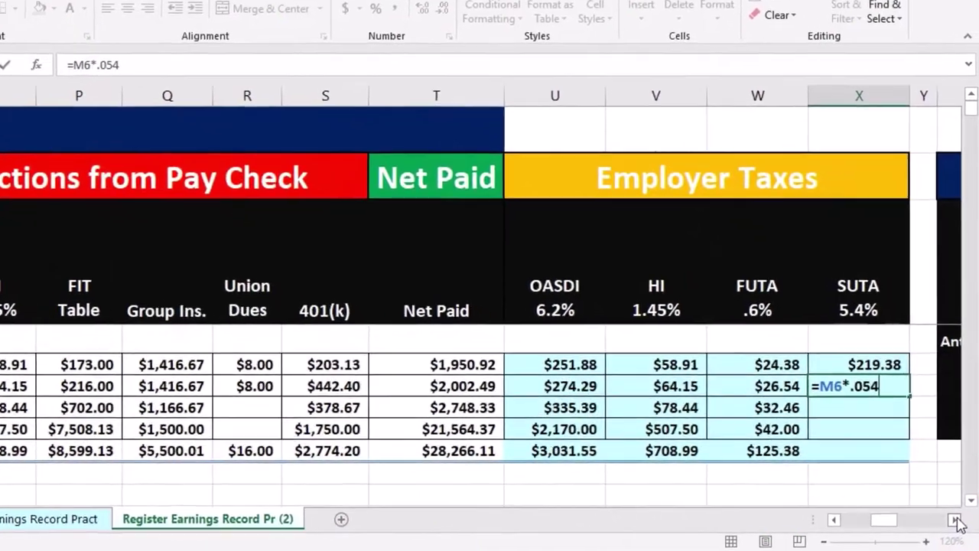
key("Return")
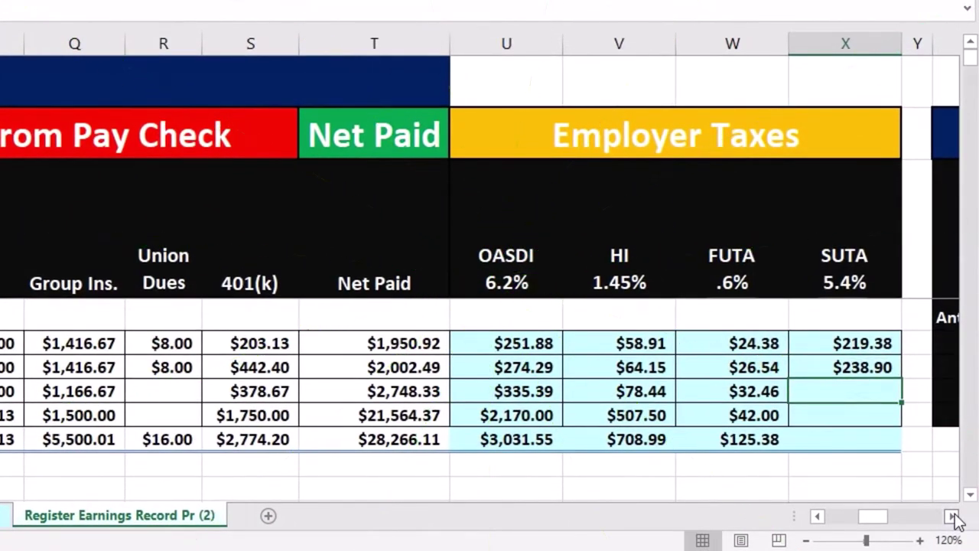
Calculate the third employee's employer SUTA in X7 by multiplying the capped SUTA wages in M7 by .054
key("Left")
key("Left")
key("Left")
key("Left")
key("Left")
key("Left")
key("Left")
key("Left")
key("Left")
key("Left")
key("Left")
key("Left")
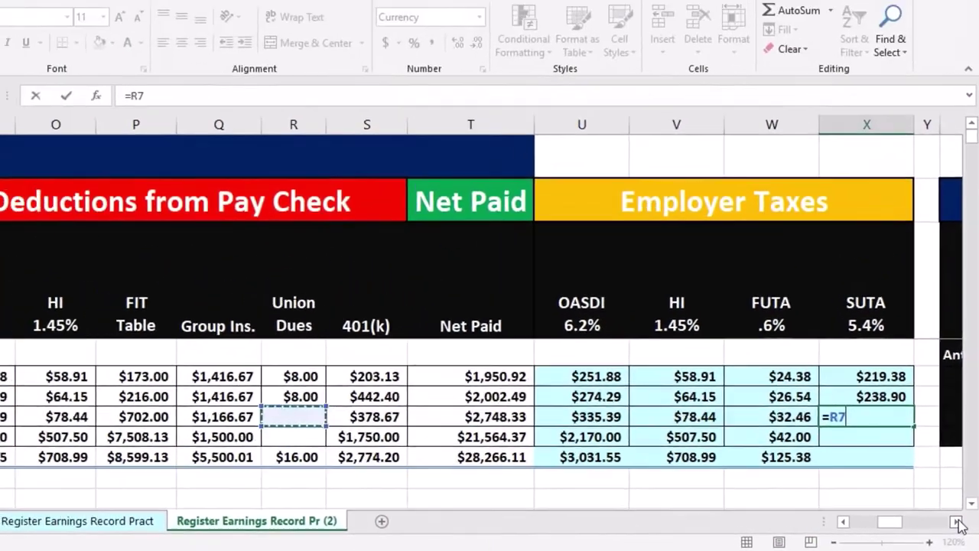
key("Left")
key("Left")
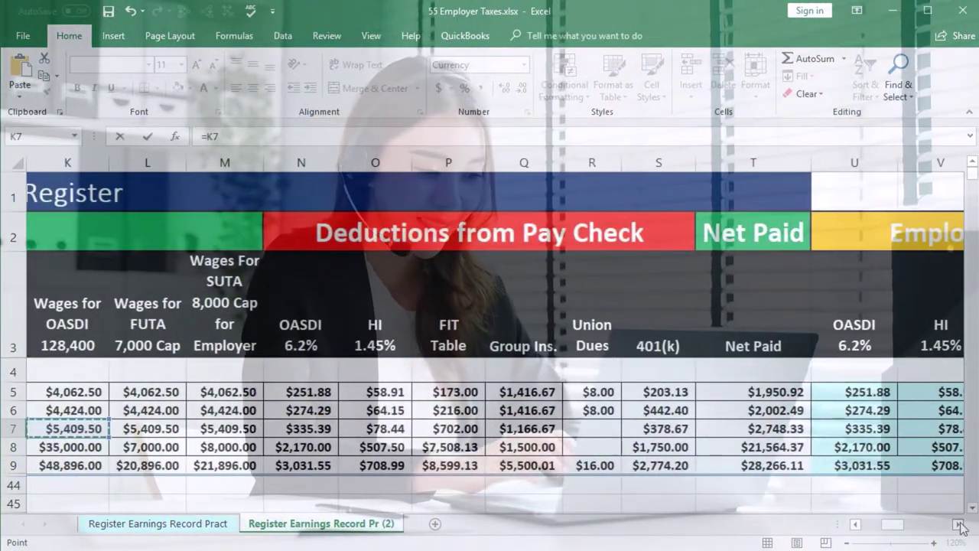
key("Right")
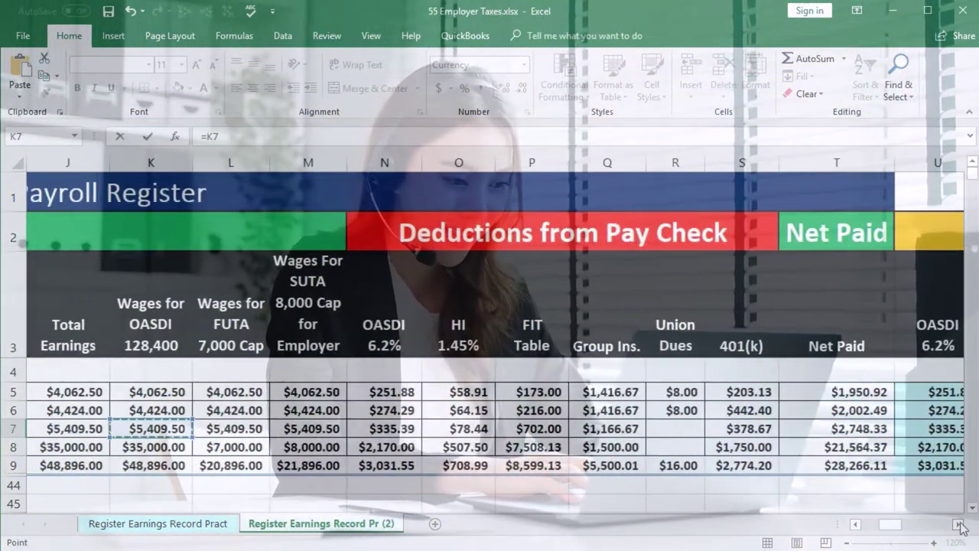
key("Right")
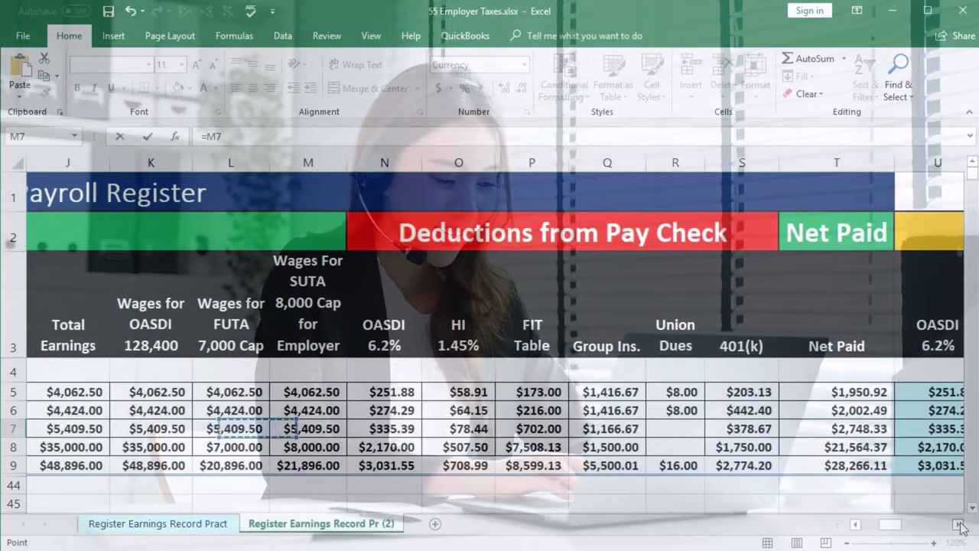
type("*")
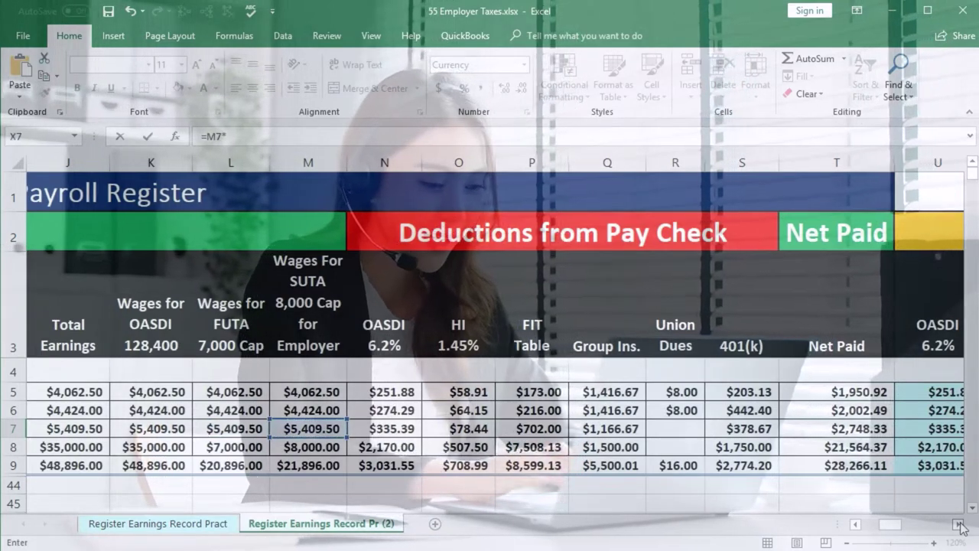
left_click(956, 525)
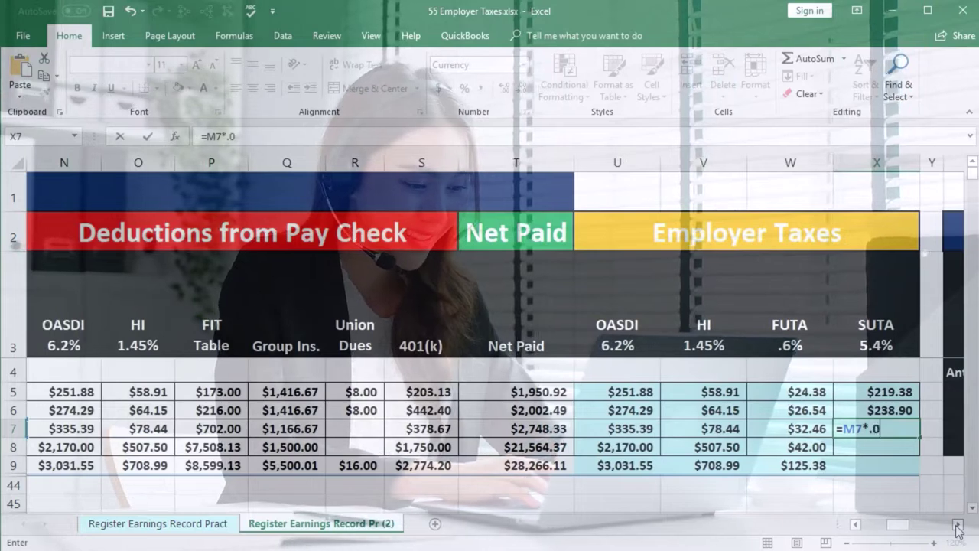
key("Return")
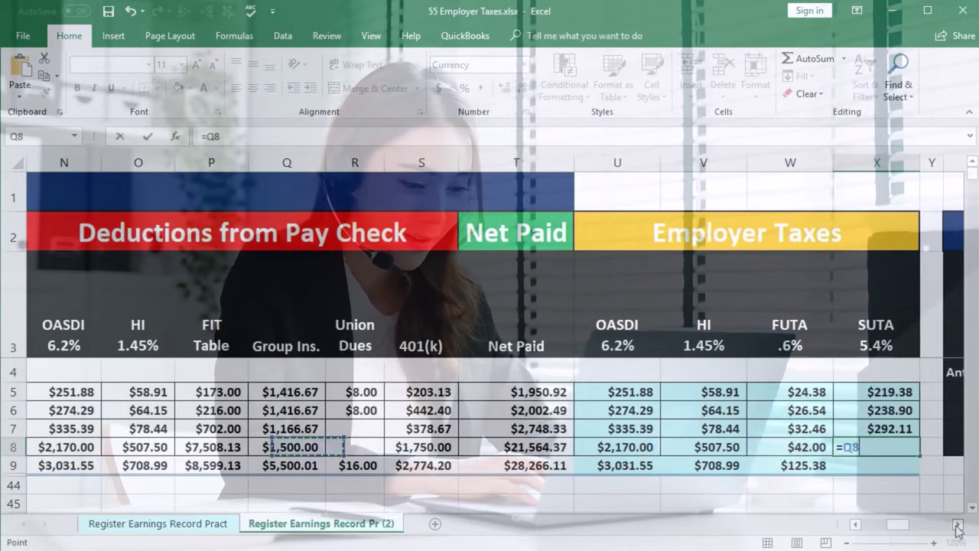
Calculate the fourth employee's employer SUTA in X8 by multiplying the capped SUTA wages in M8 by .054
key("Left")
key("Left")
key("Left")
key("Left")
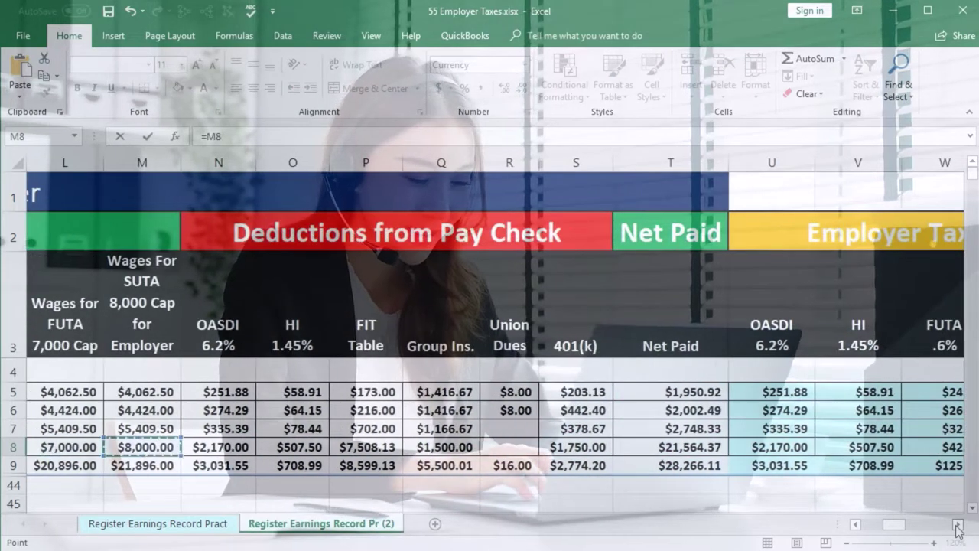
type("*.0")
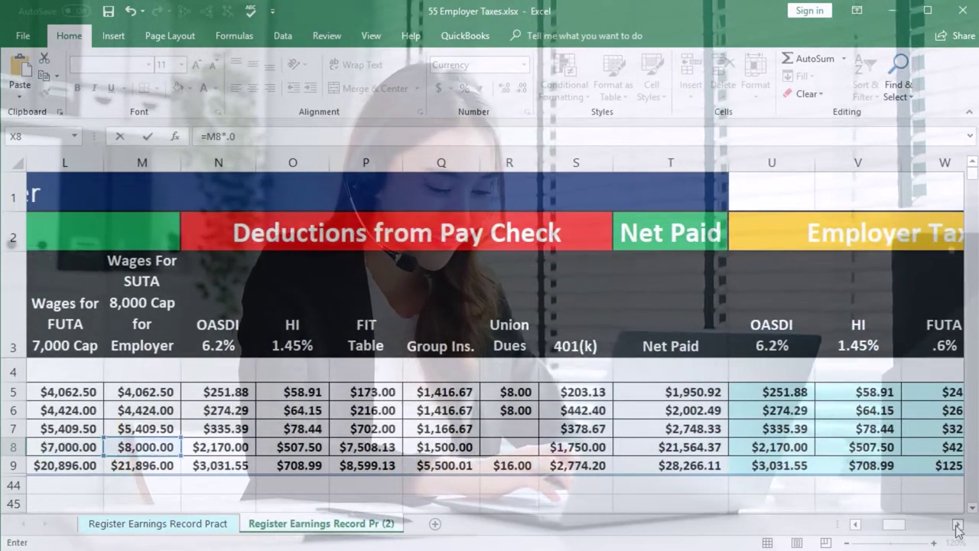
type("54")
key("Return")
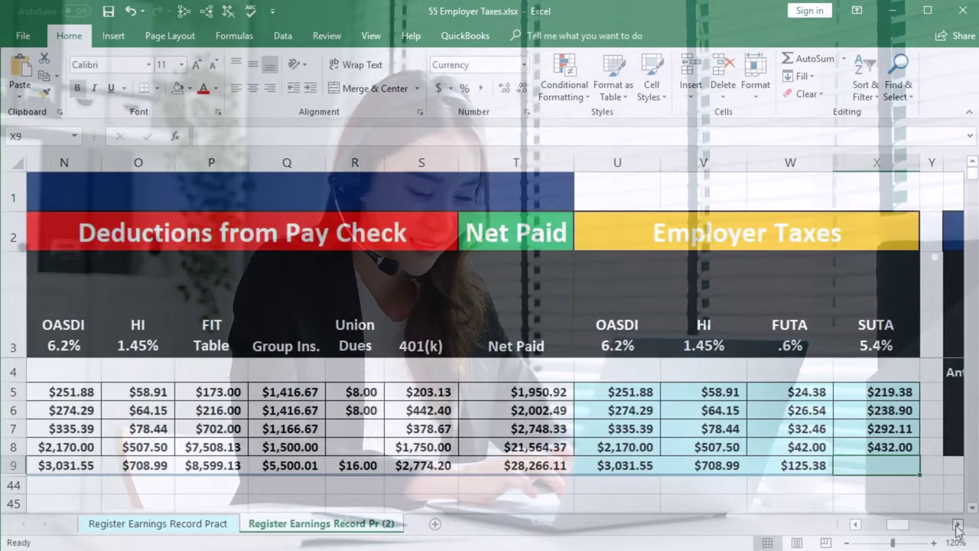
Total the employer SUTA column in X9 with a SUM of X5:X8
key("Up")
key("Up")
key("Up")
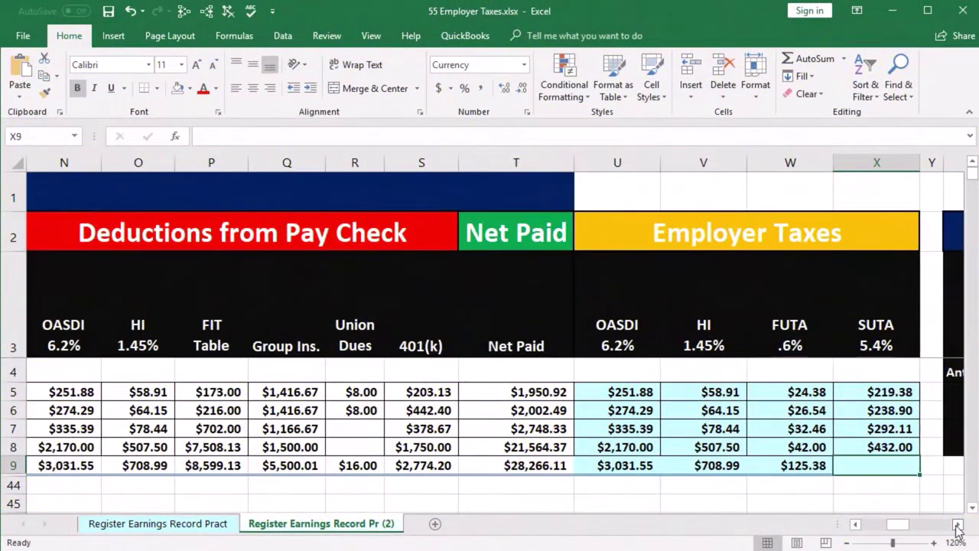
type("=sum(")
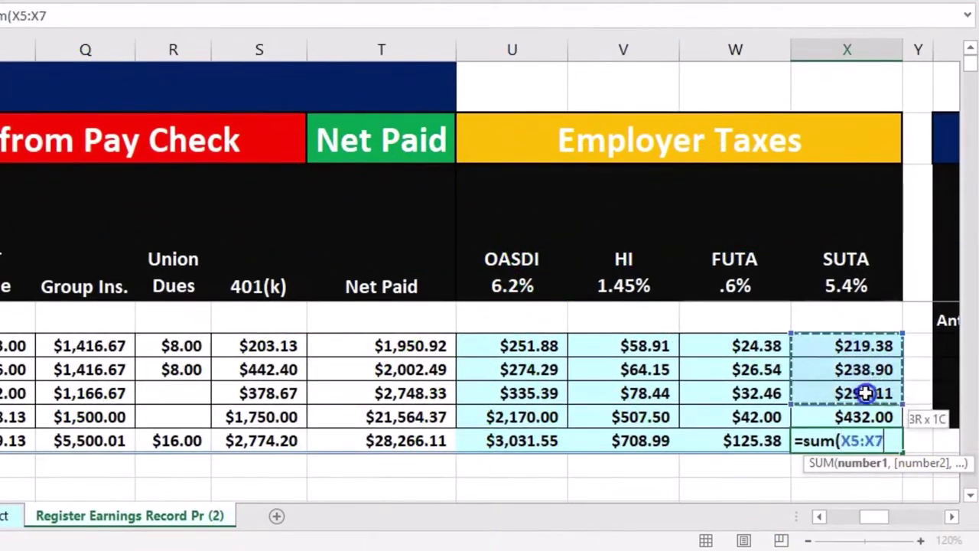
key("Return")
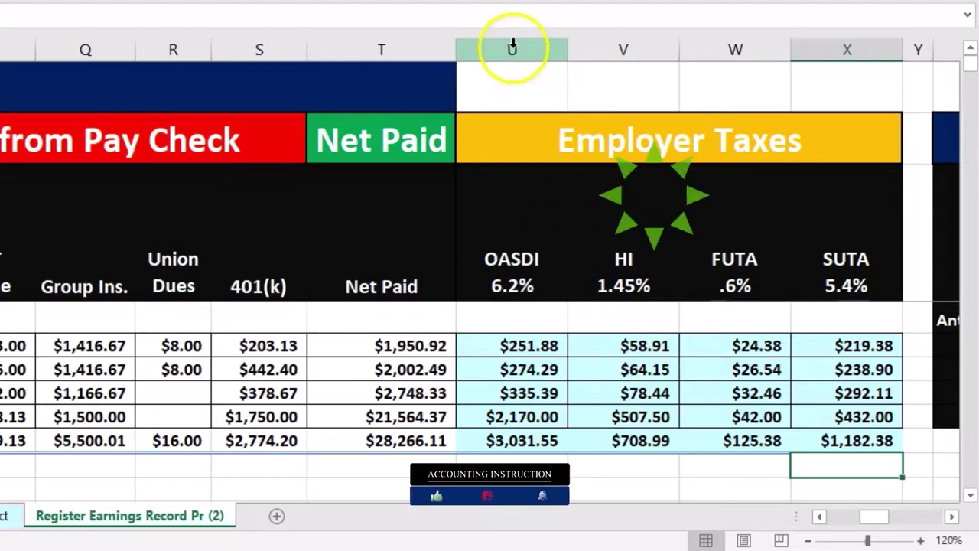
Review the completed Employer Taxes columns U through X beside the Net Paid column
left_click_drag(508, 43, 817, 37)
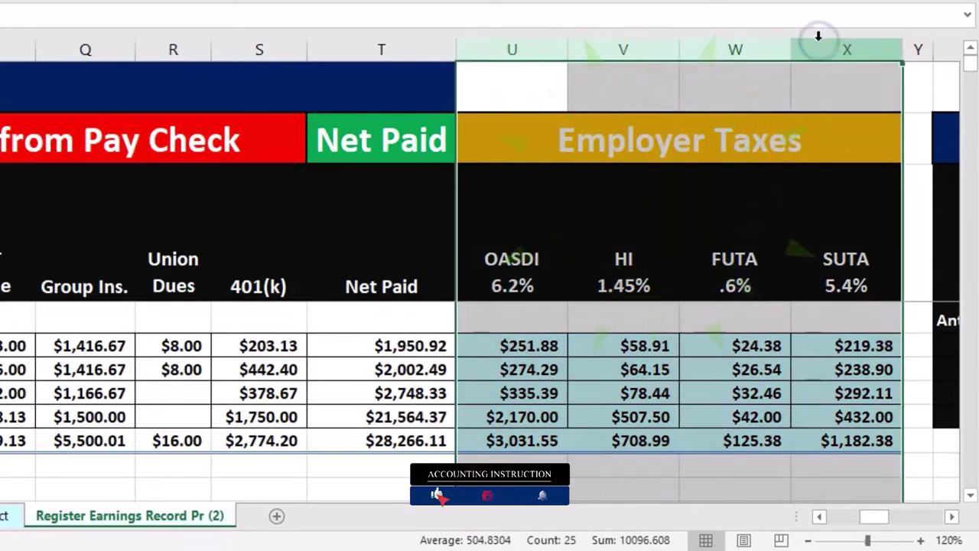
left_click(738, 138)
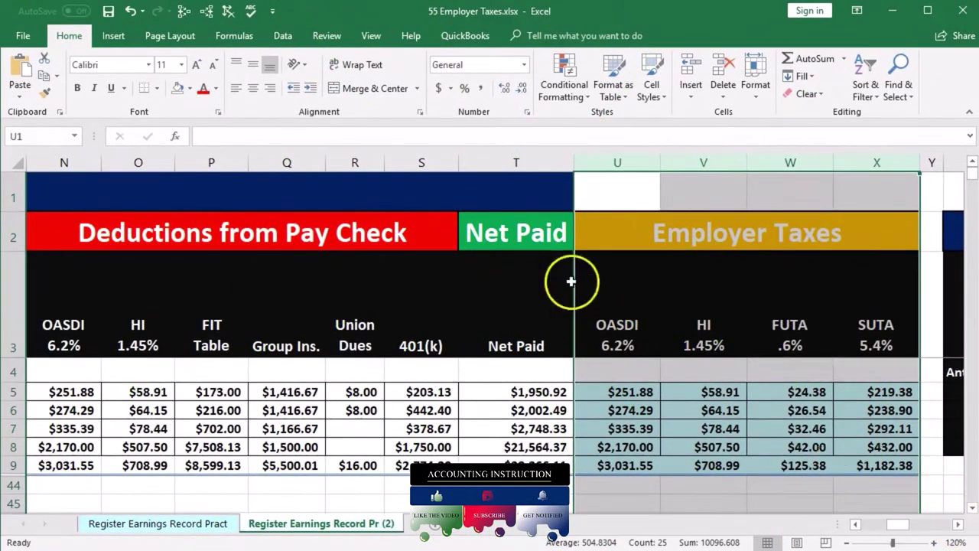
left_click(517, 223)
Examine the first employee's Earnings Records, from the name and pay date through the OASDI, HI and FIT columns
left_click(958, 524)
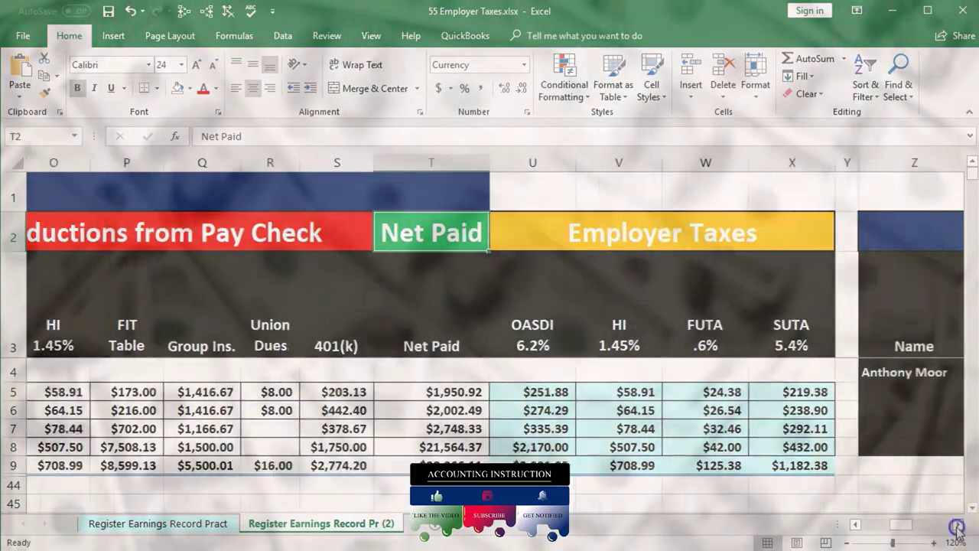
left_click(958, 524)
left_click(957, 525)
left_click(958, 525)
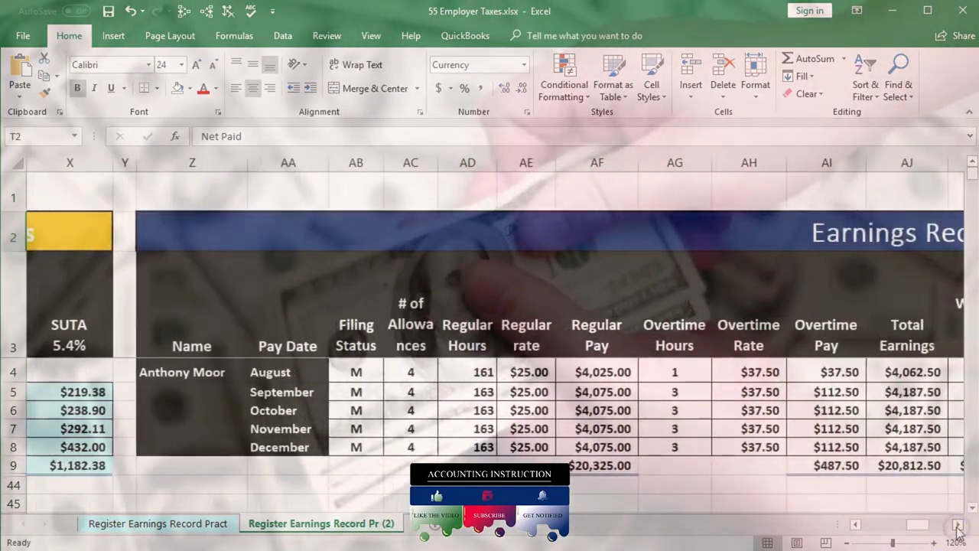
left_click(958, 525)
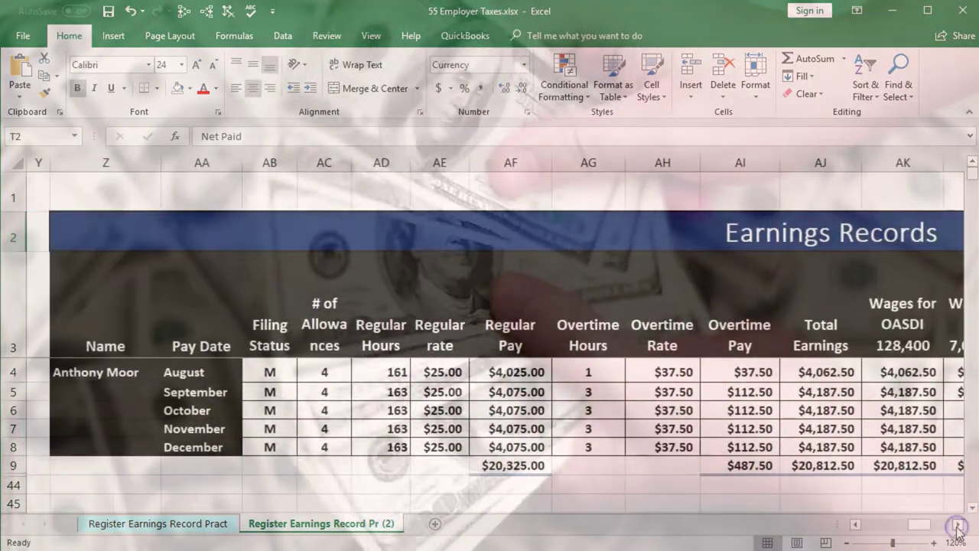
left_click(97, 375)
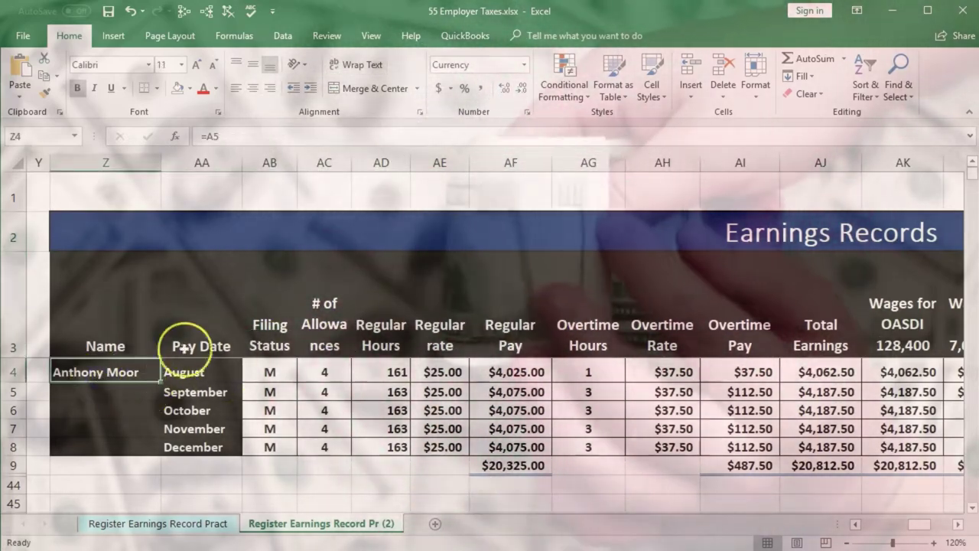
left_click_drag(179, 345, 879, 340)
left_click(893, 346)
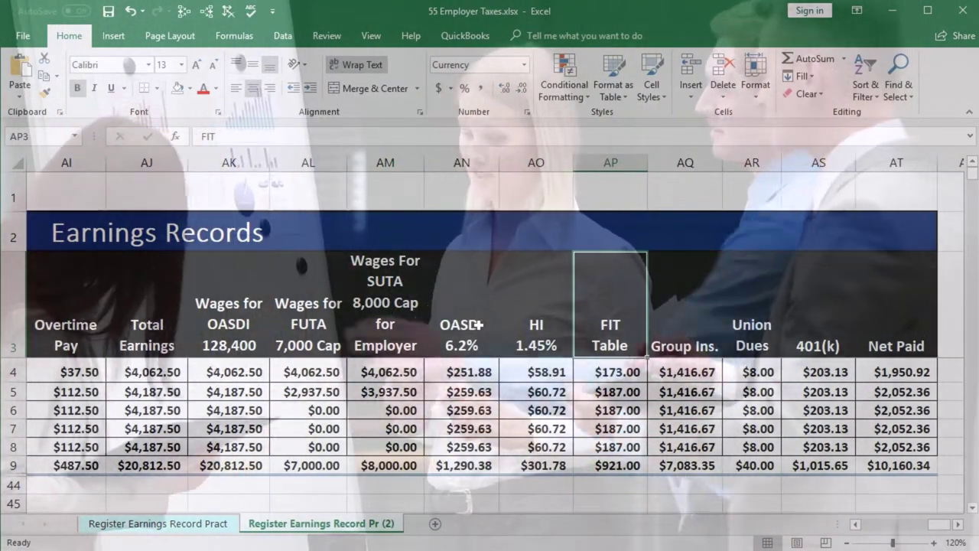
key("Left")
key("Left")
key("Right")
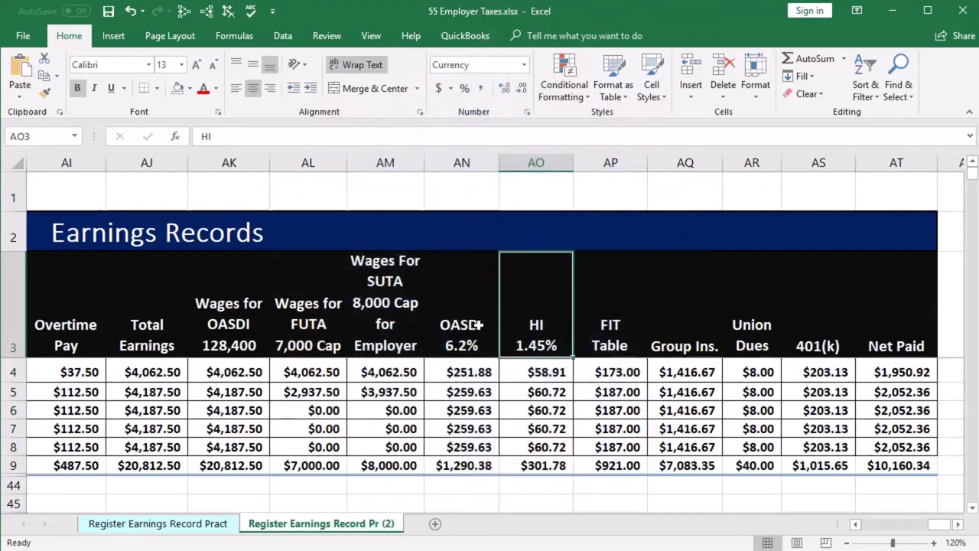
Return to the Employer Taxes section of the register and examine its HI, FUTA and SUTA headings in row 3
key("Left")
key("Left")
key("Left")
key("Left")
key("Left")
key("Left")
key("Left")
key("Left")
key("Left")
key("Left")
key("Left")
key("Left")
key("Left")
key("Left")
key("Left")
key("Left")
key("Left")
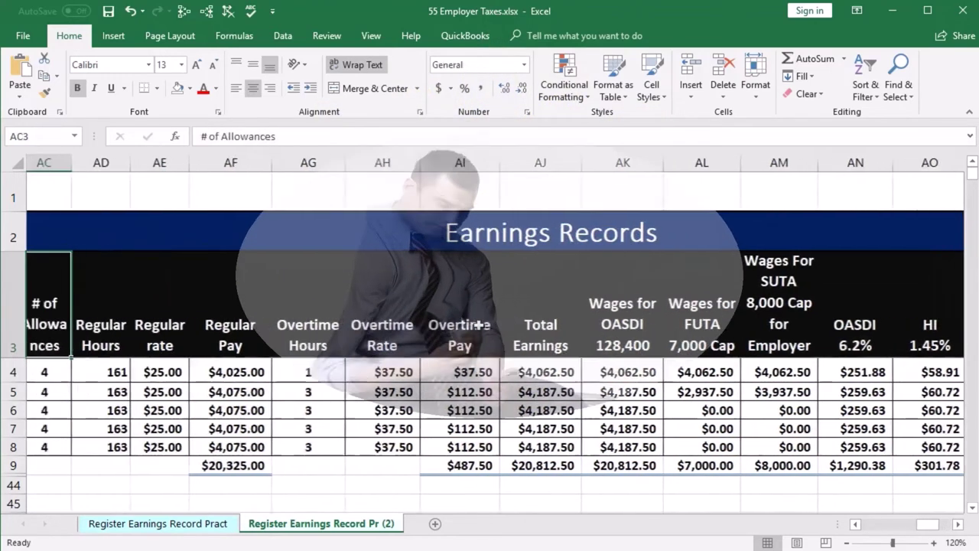
key("Left")
key("Left")
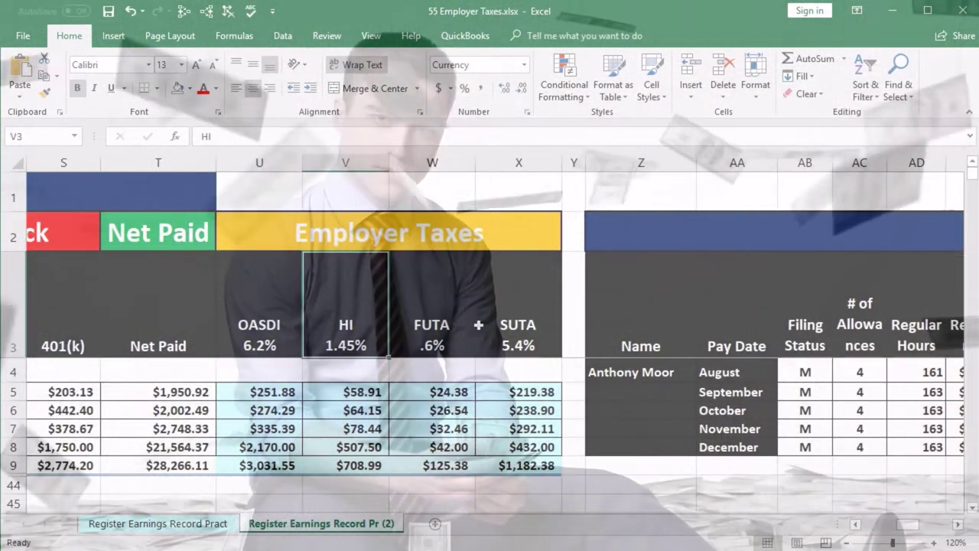
key("Right")
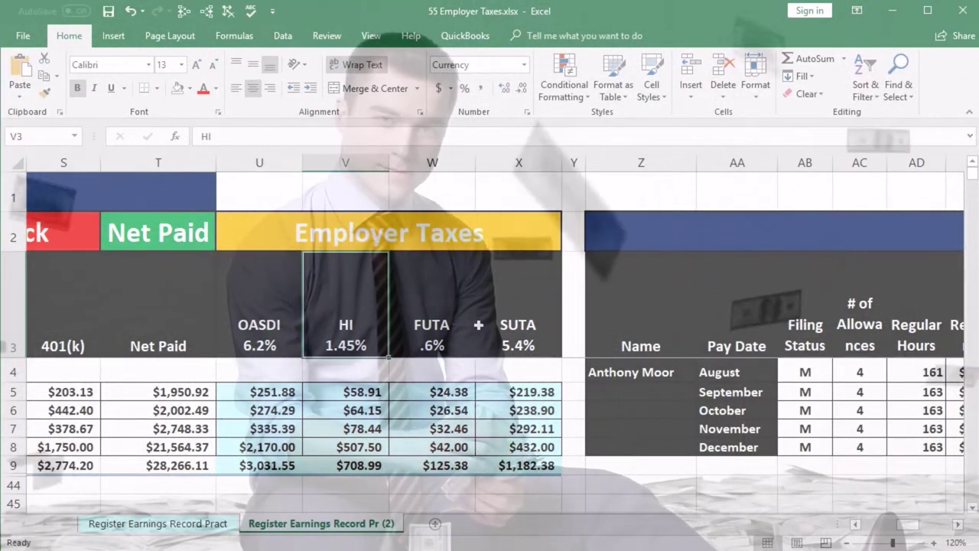
key("Right")
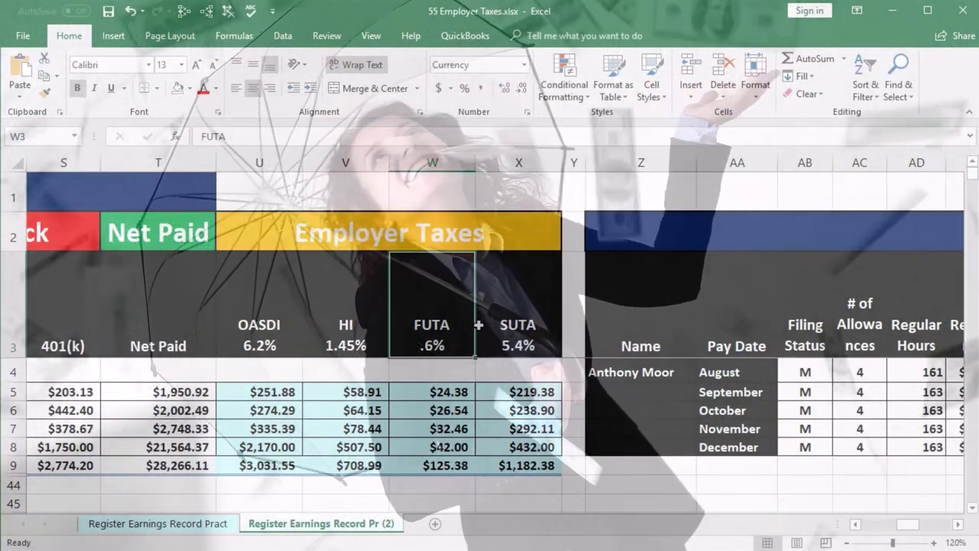
left_click(478, 325)
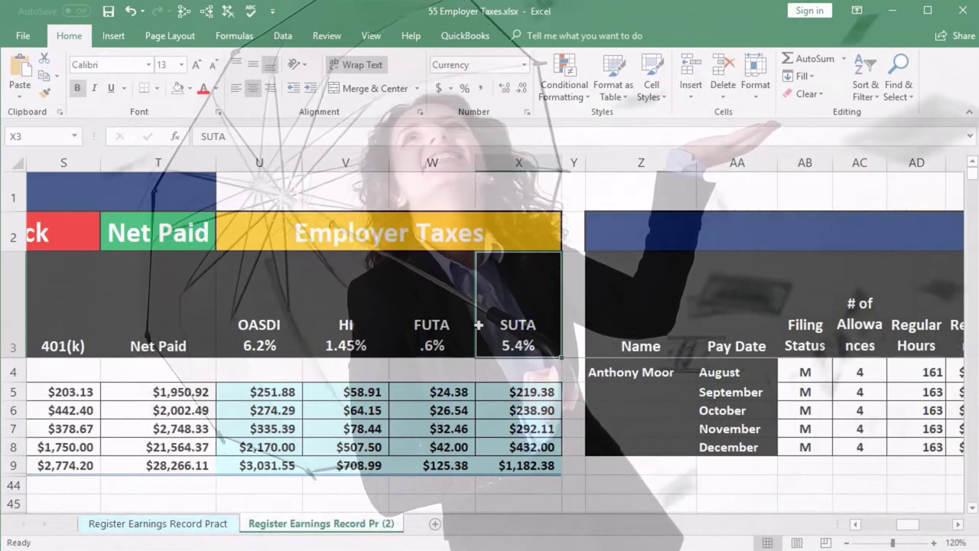
key("Left")
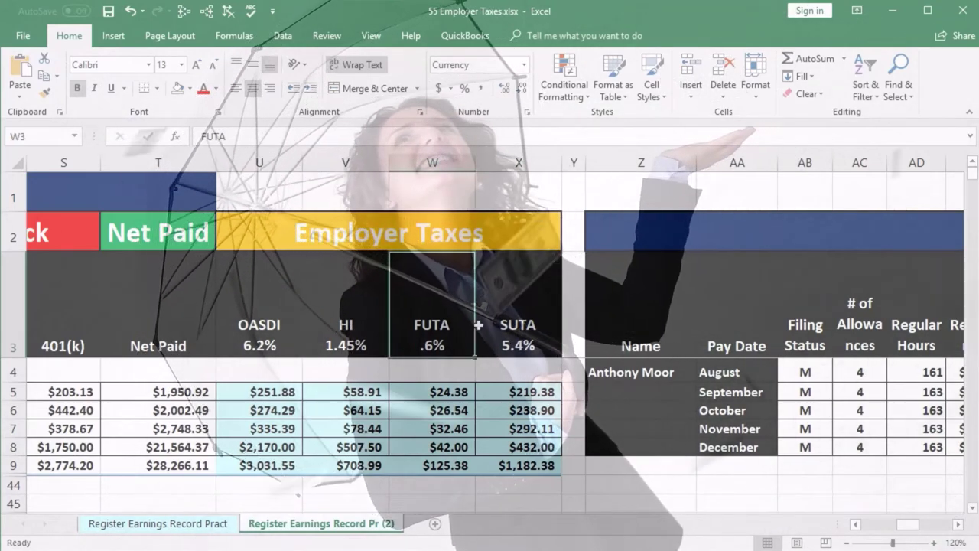